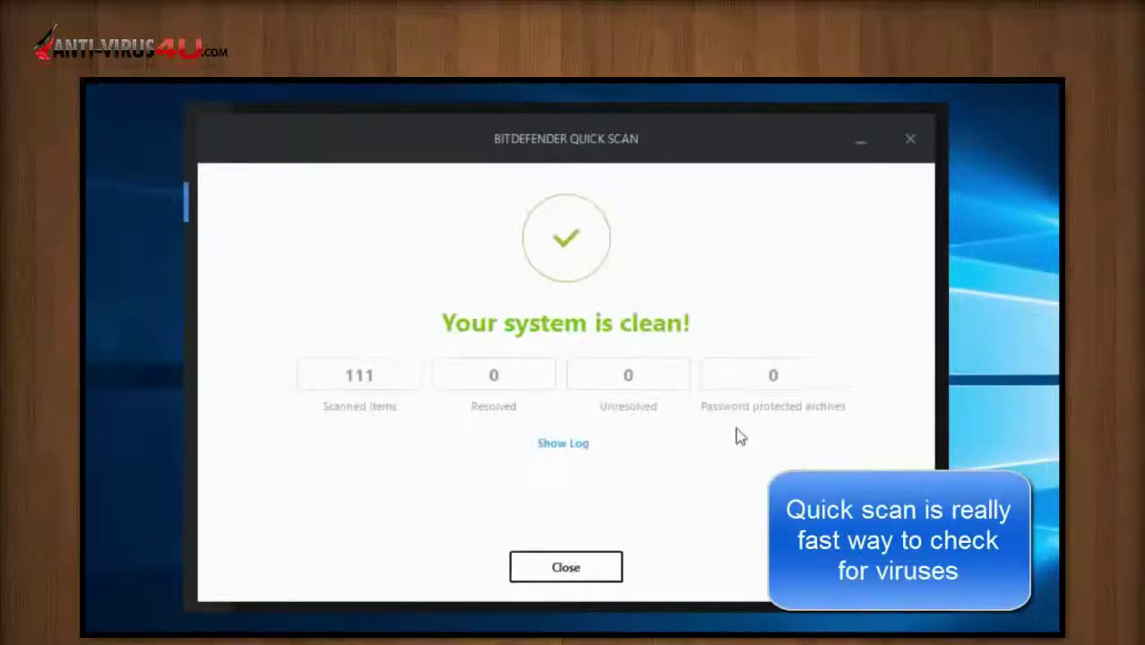
Dismiss the quick scan results, then start a vulnerability scan and close its window.
left_click(559, 569)
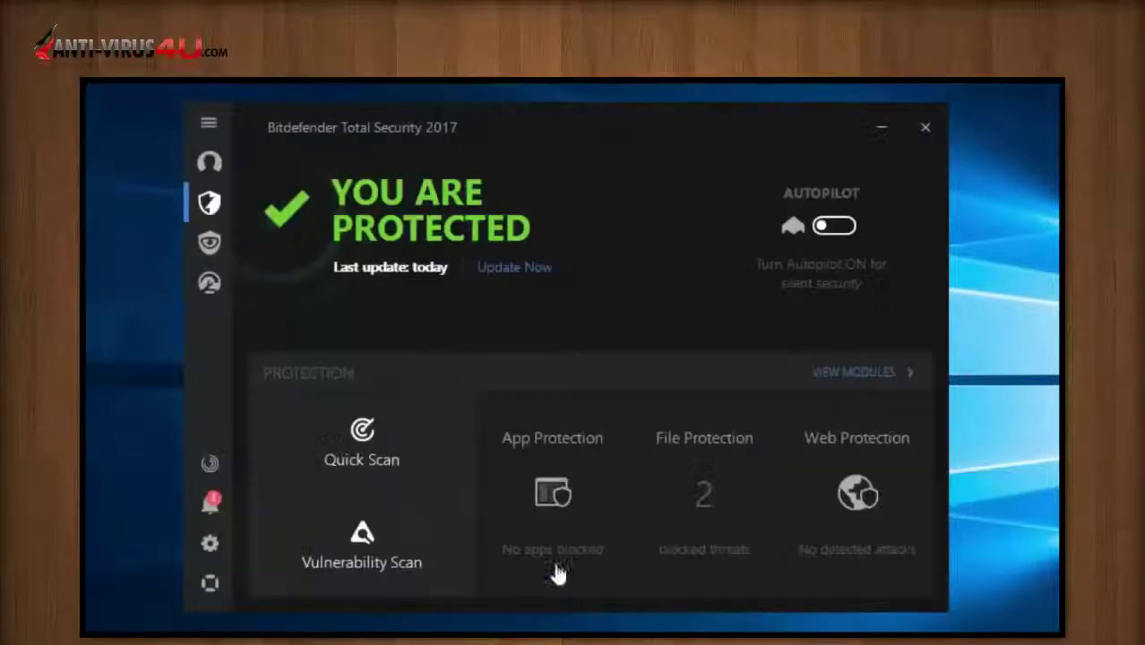
left_click(420, 564)
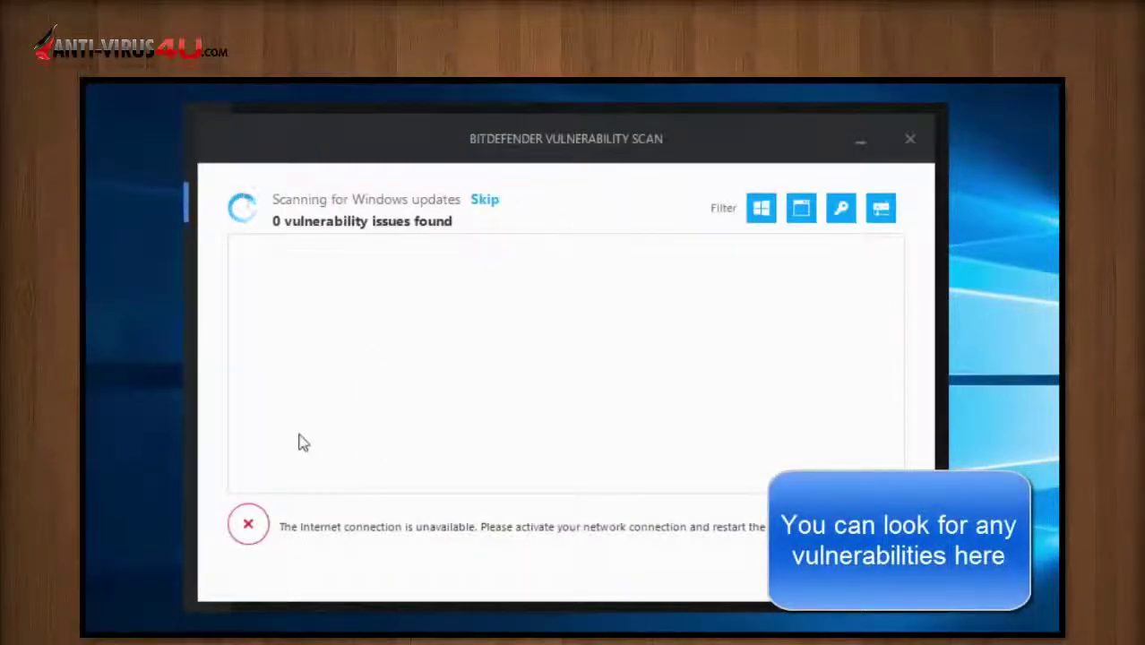
left_click(910, 140)
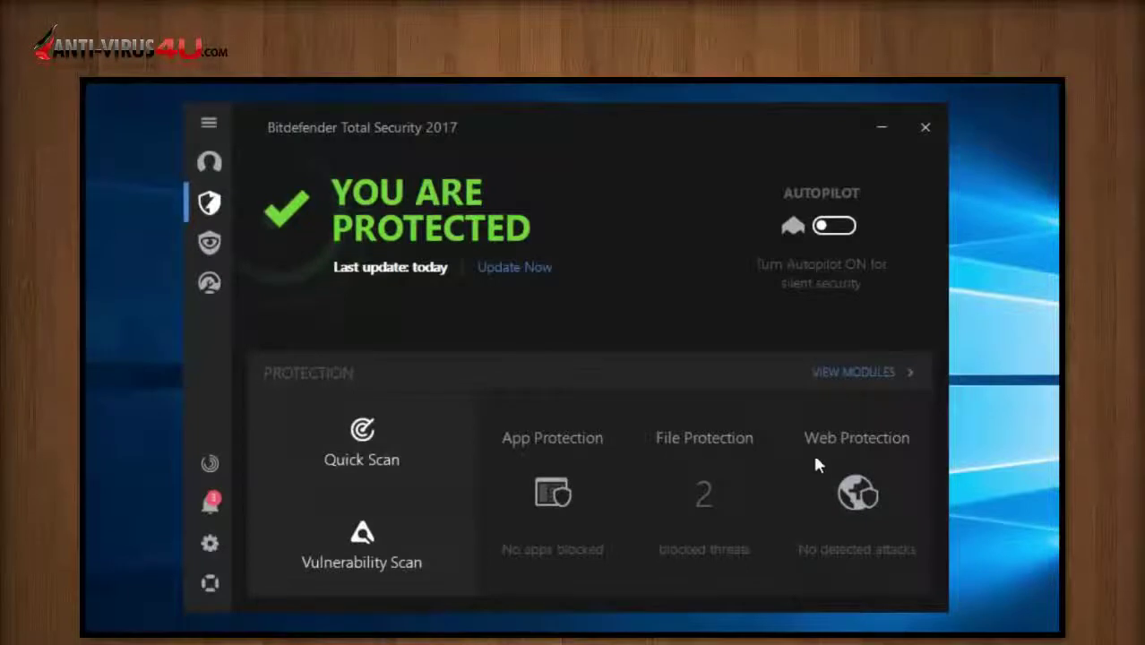
Switch Autopilot on and back off.
left_click(834, 230)
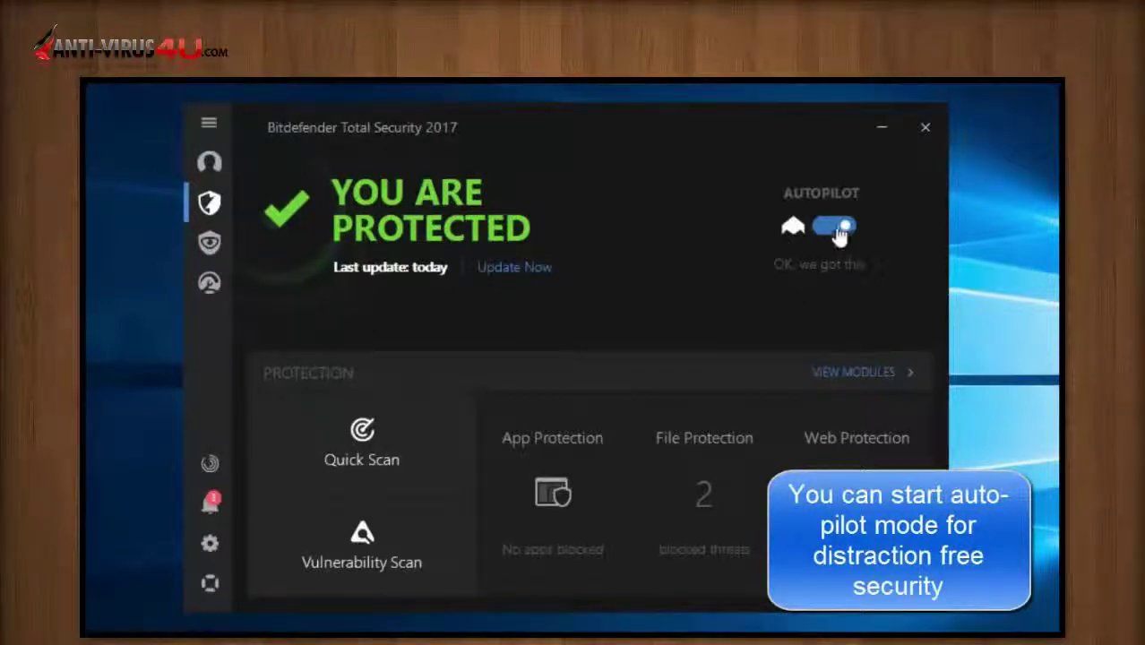
left_click(840, 229)
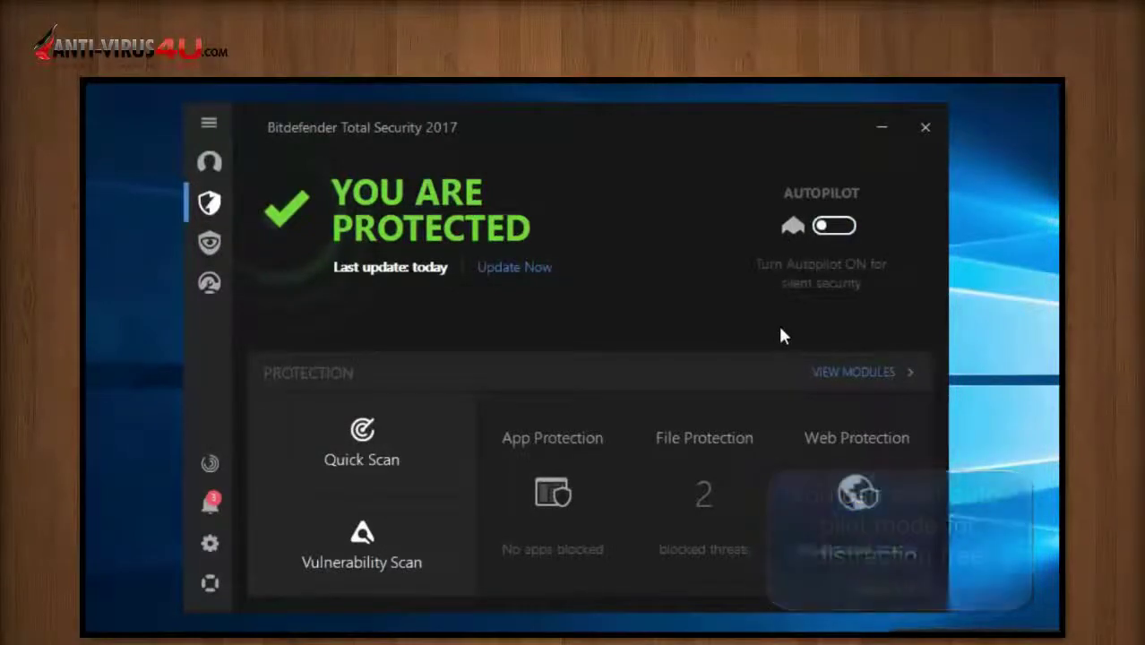
Review the Antivirus module's shield, exclusions (files and folders, extensions, processes) and quarantine settings, and return to the modules overview.
left_click(845, 376)
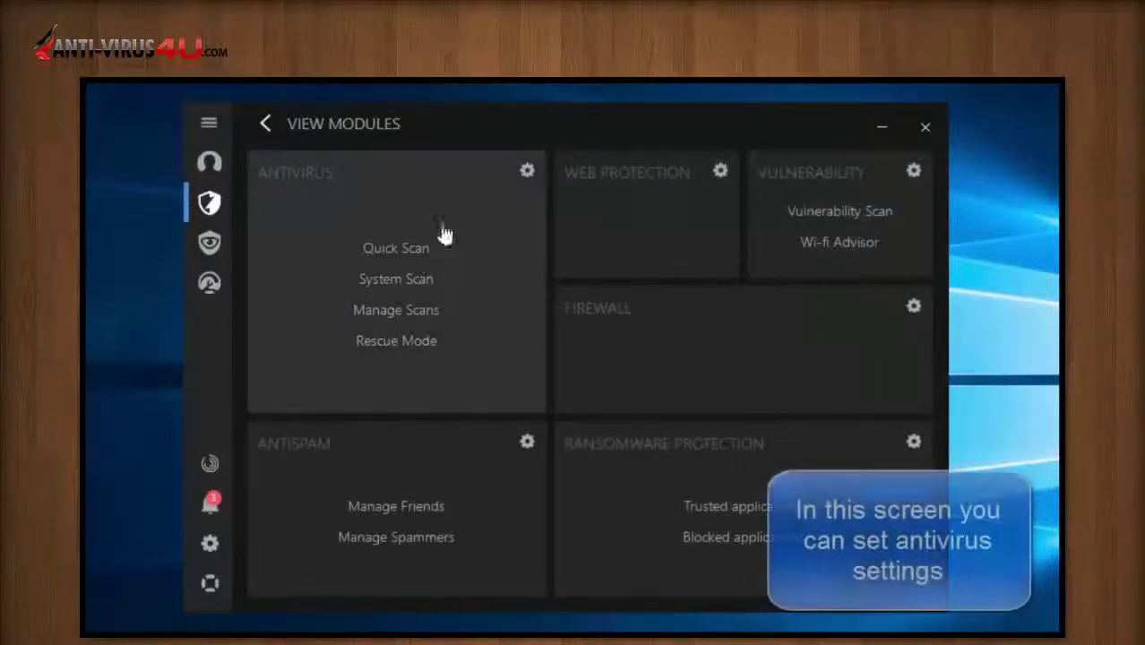
left_click(527, 172)
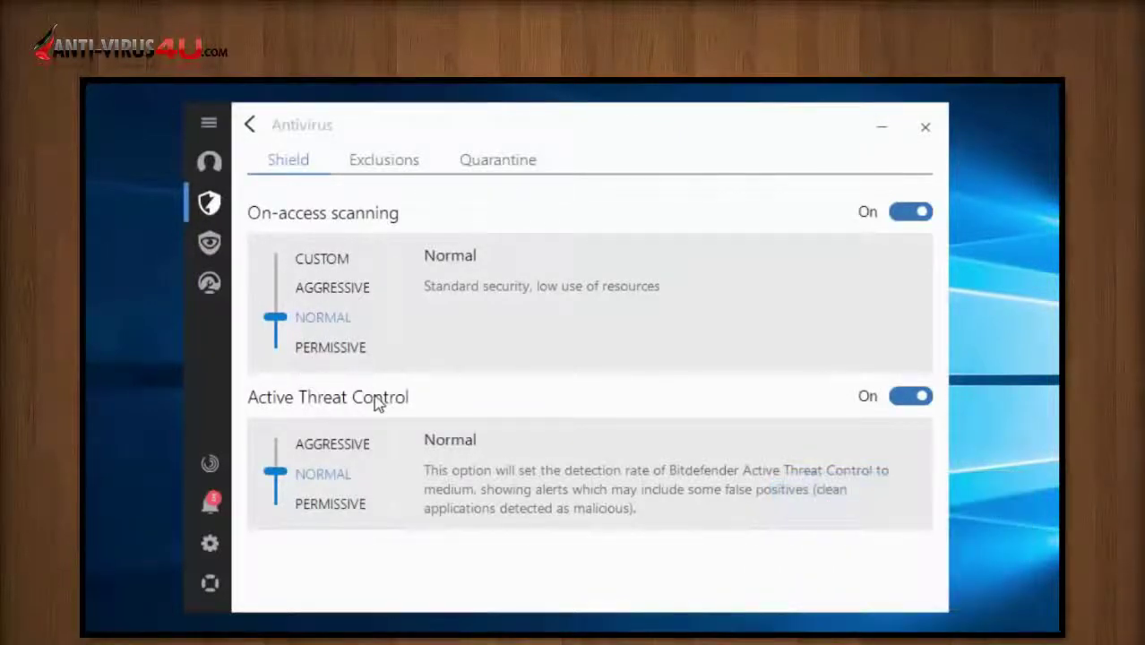
left_click(391, 174)
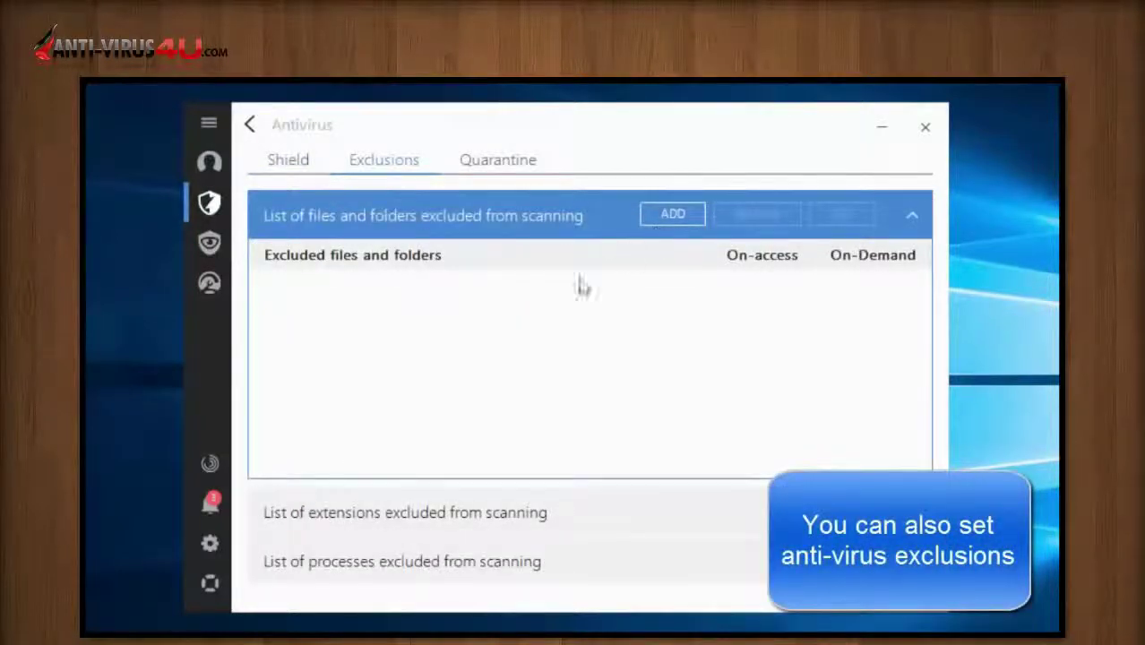
left_click(558, 519)
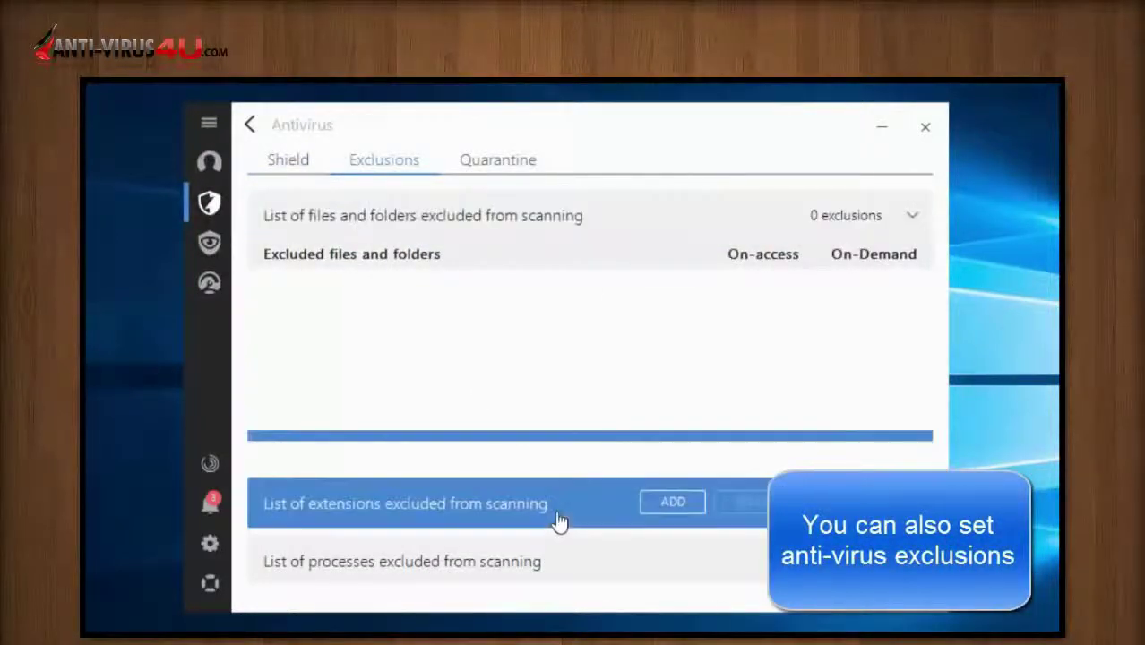
left_click(460, 564)
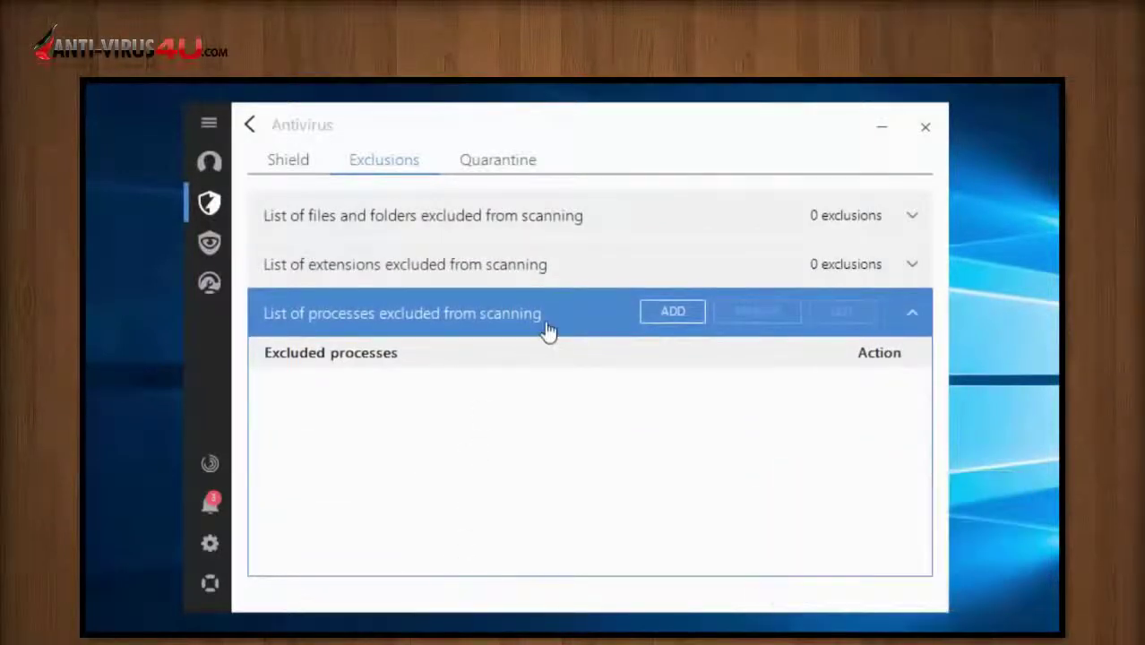
left_click(513, 169)
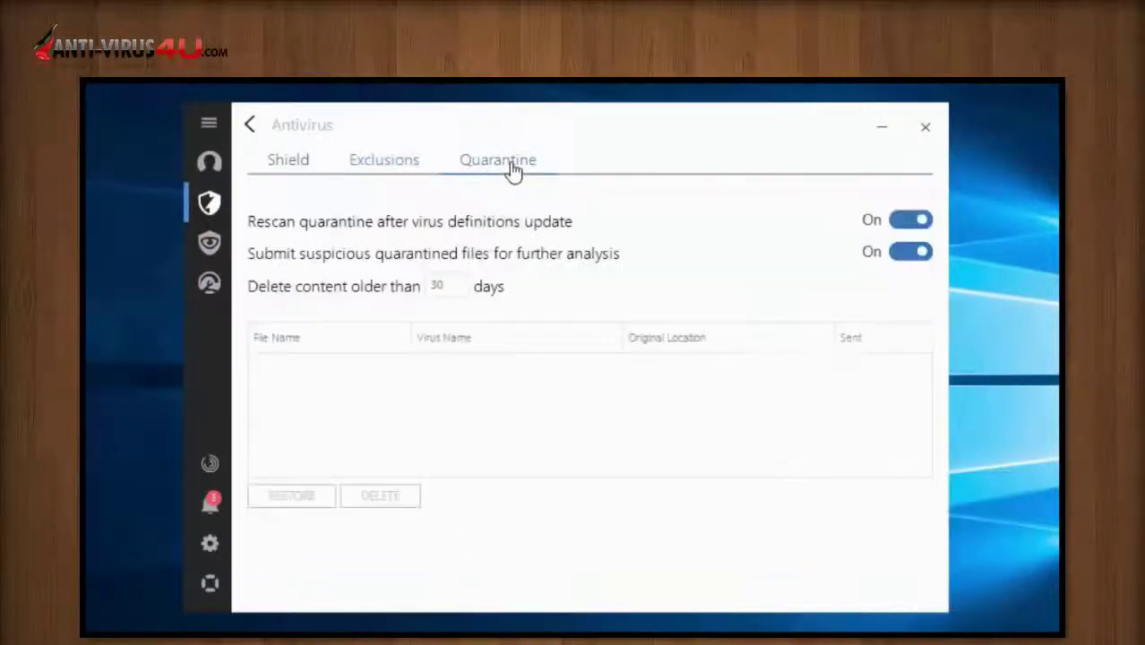
left_click(252, 126)
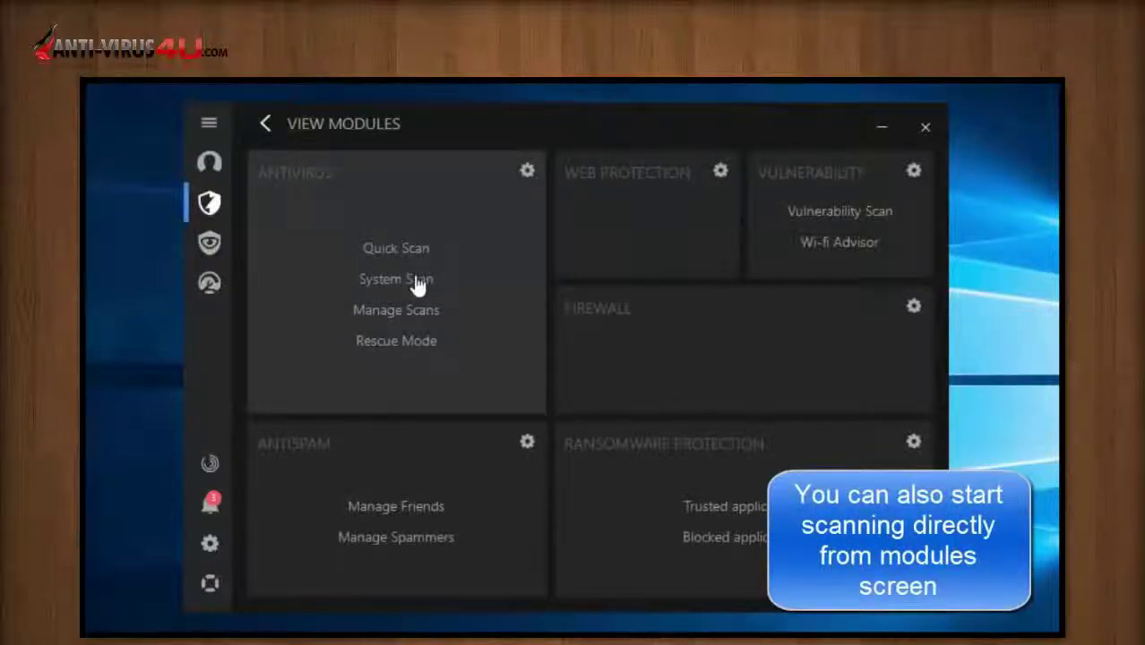
Start a full system scan from the Antivirus module and stop it, closing the scan window.
left_click(415, 279)
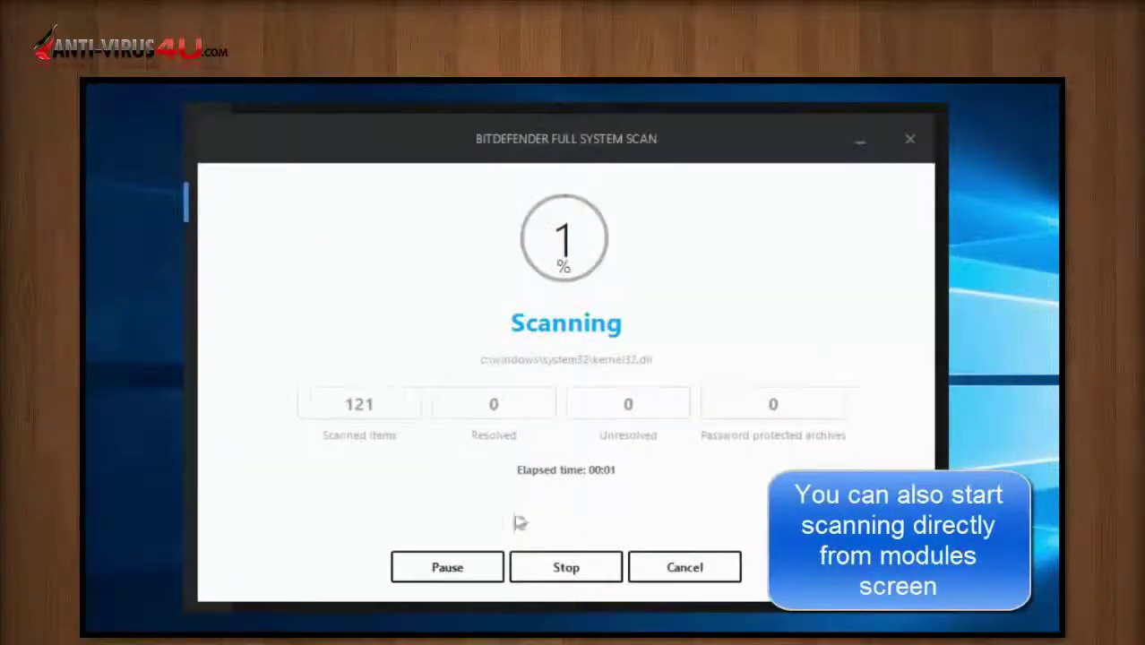
left_click(548, 566)
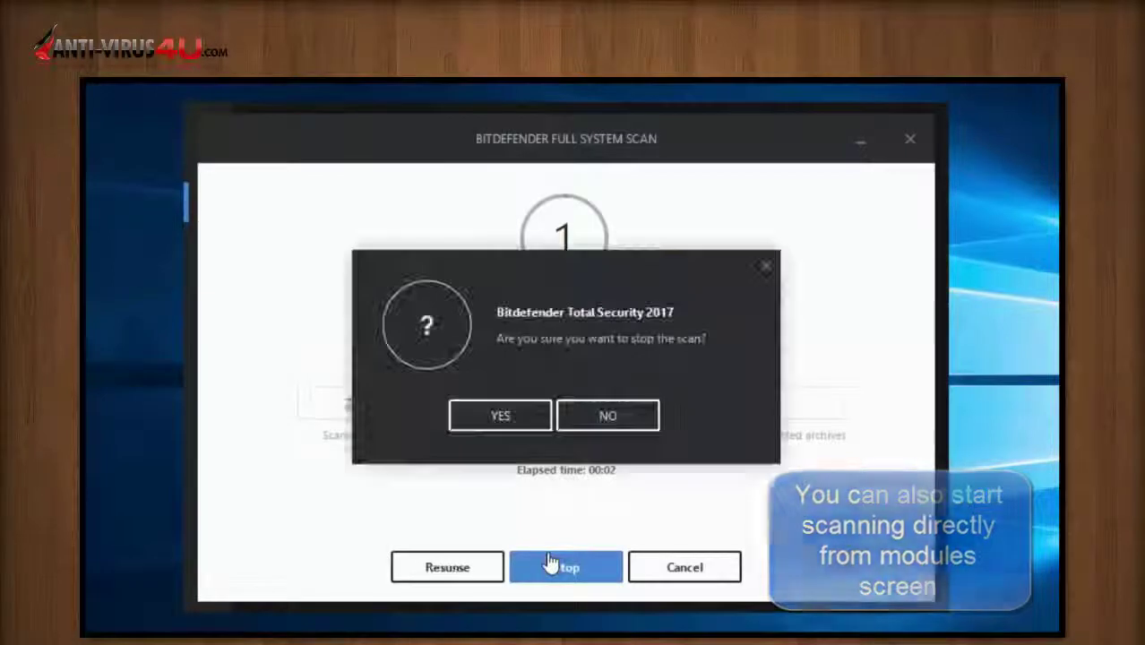
left_click(502, 417)
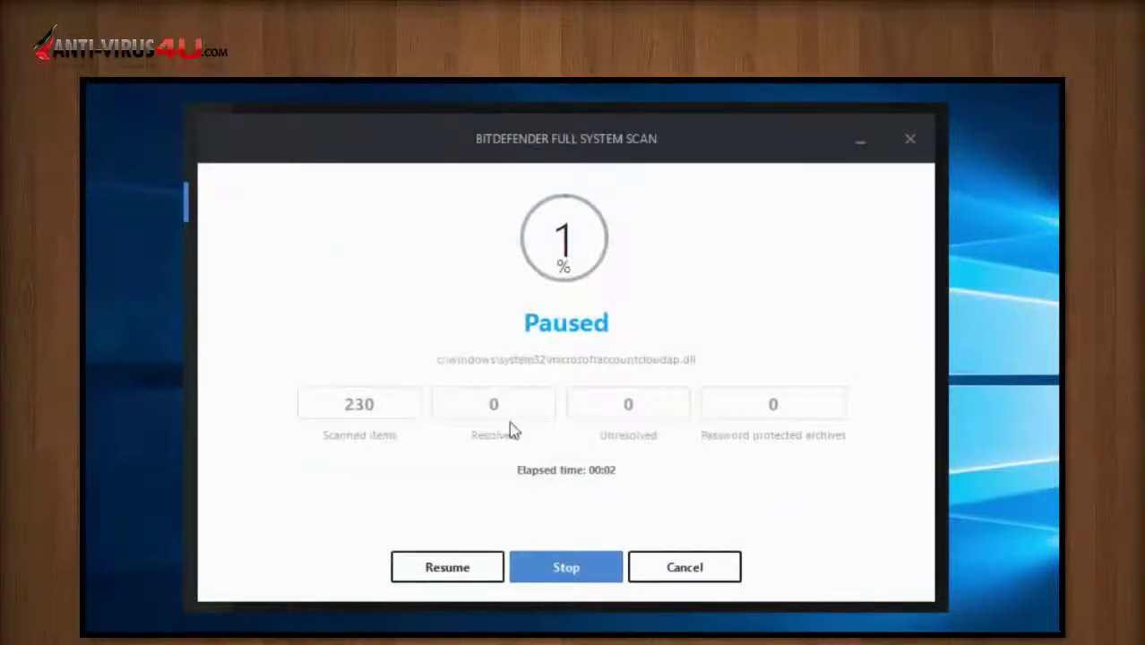
left_click(910, 141)
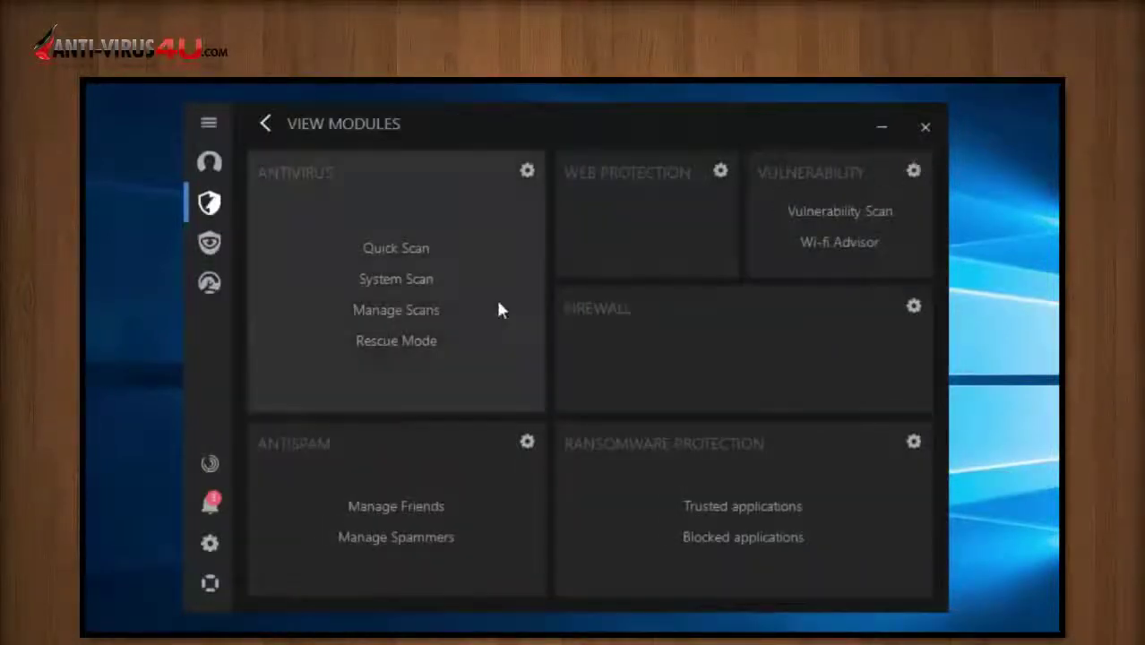
Examine the basic settings for a new custom scan task, discard the task and exit scan management.
left_click(425, 315)
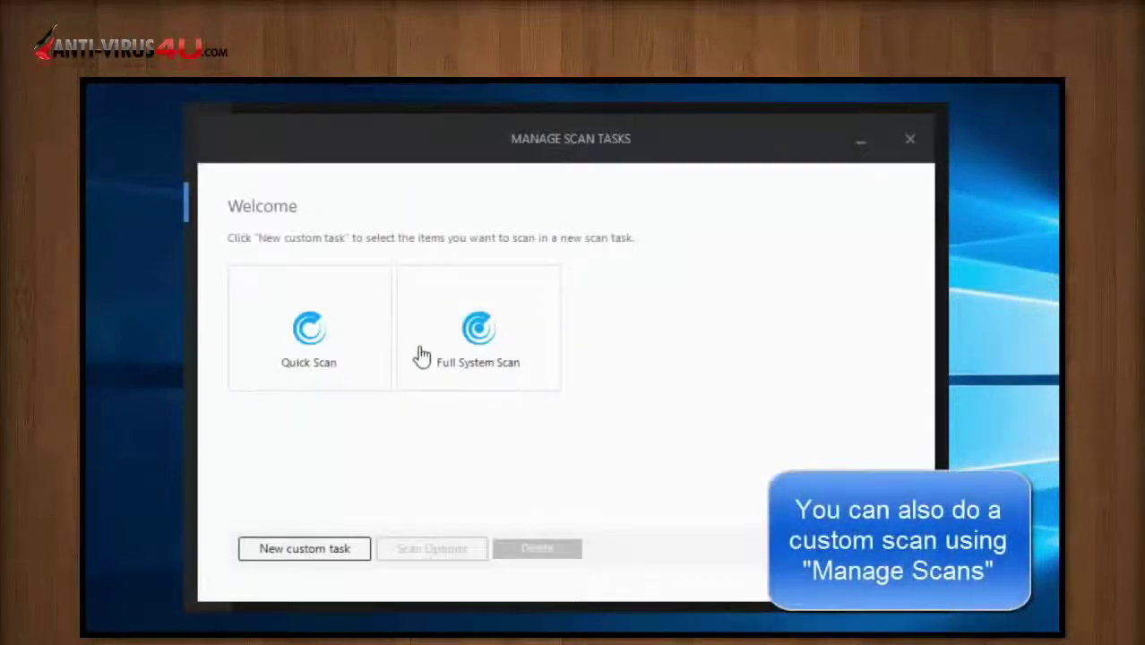
left_click(291, 554)
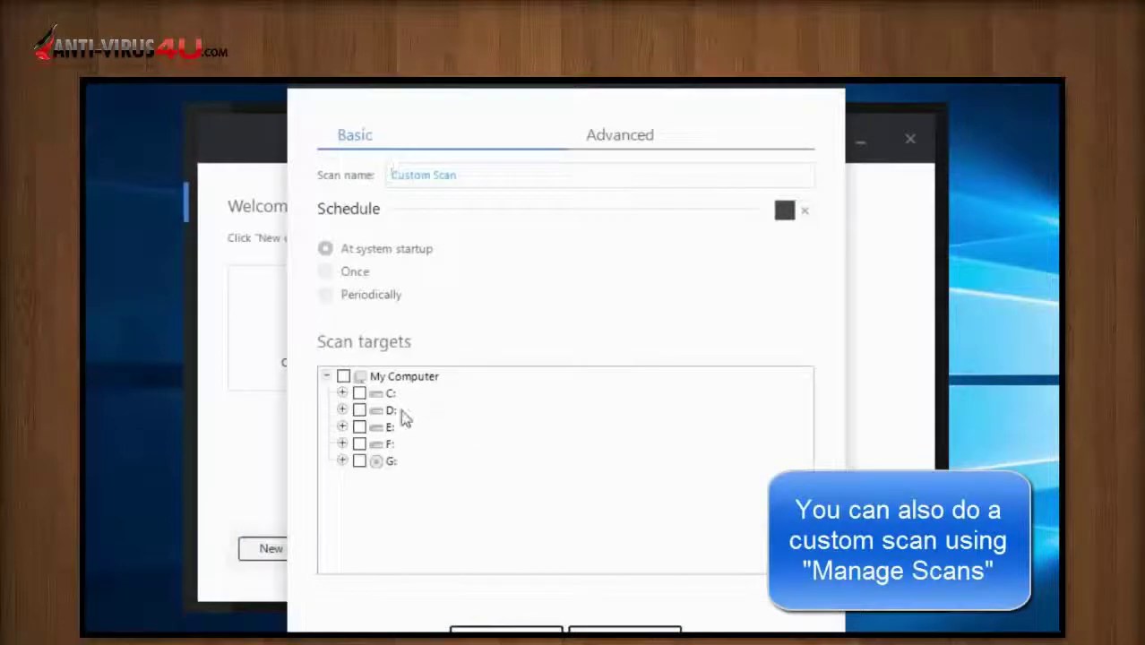
left_click(591, 628)
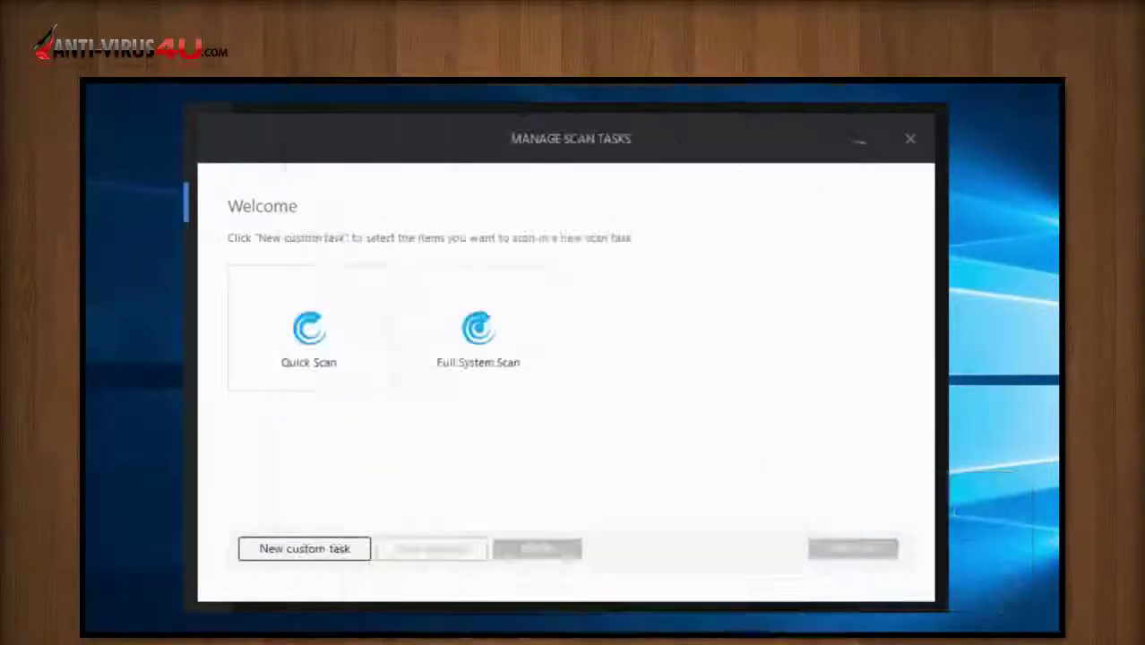
left_click(910, 159)
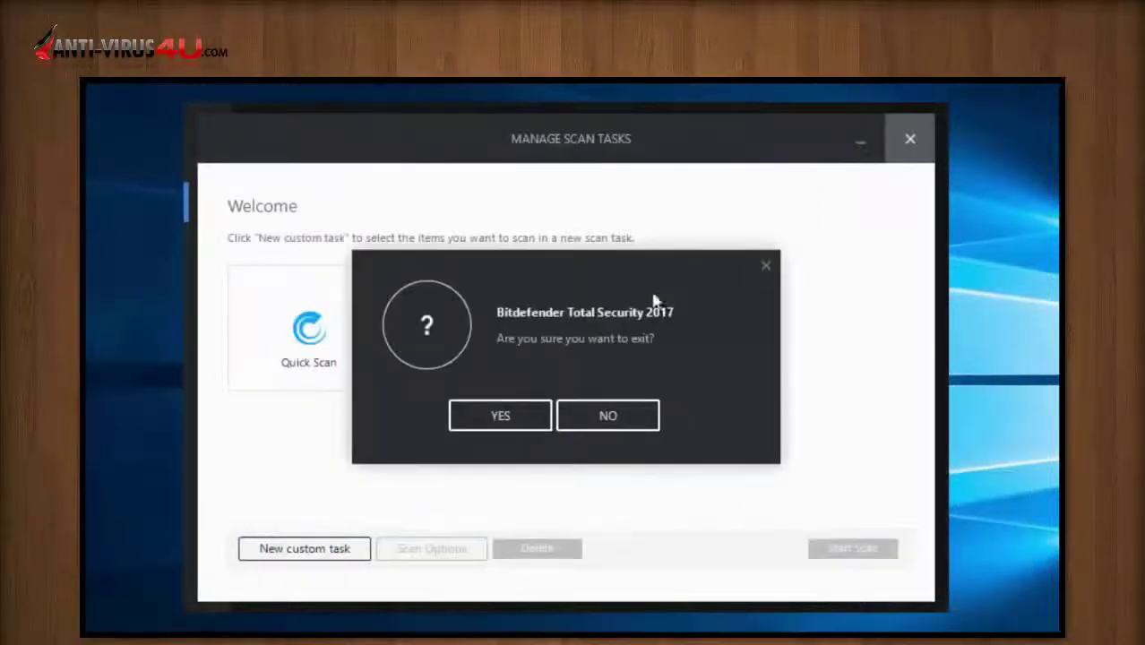
left_click(510, 423)
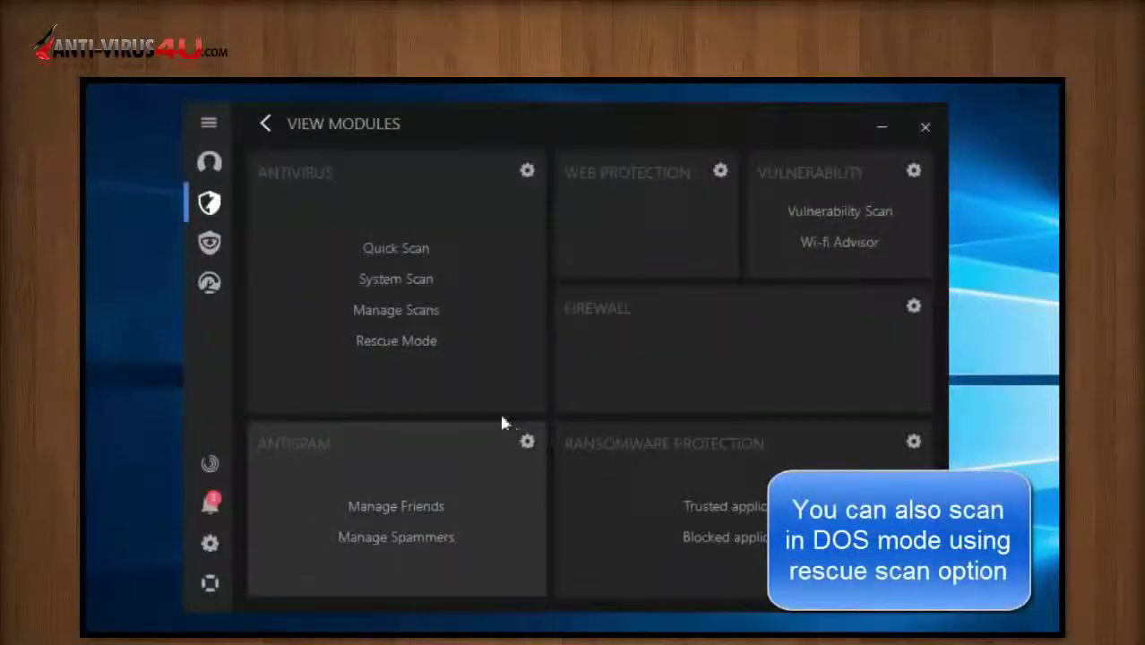
Request a Rescue Mode scan from the Antivirus module and decline the system reboot.
left_click(396, 343)
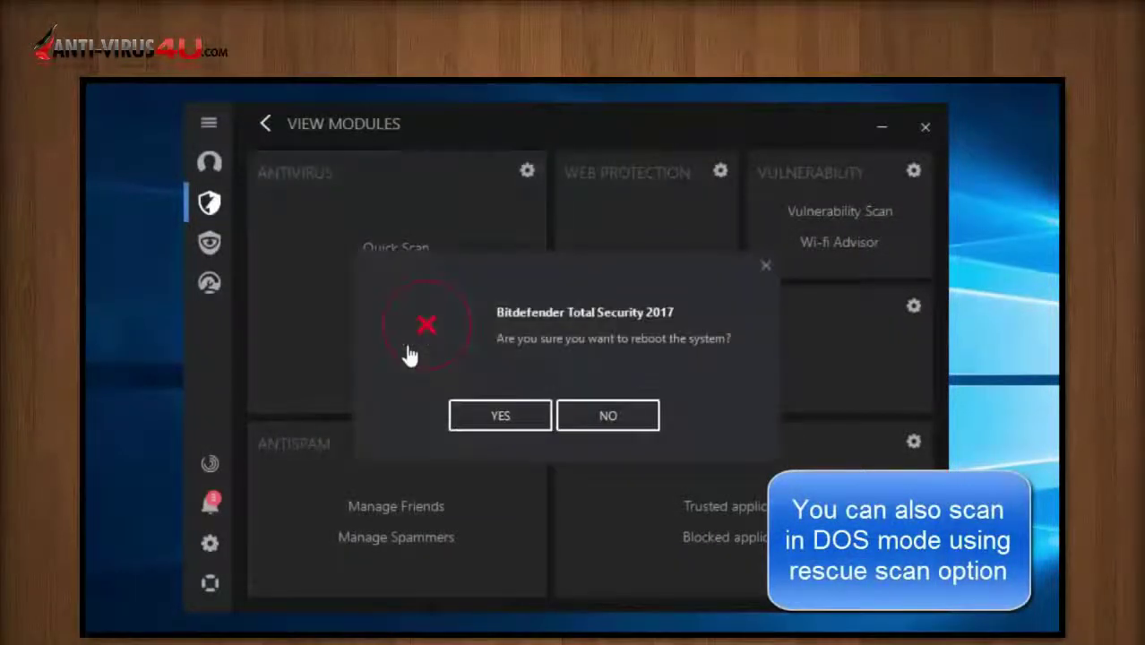
left_click(603, 420)
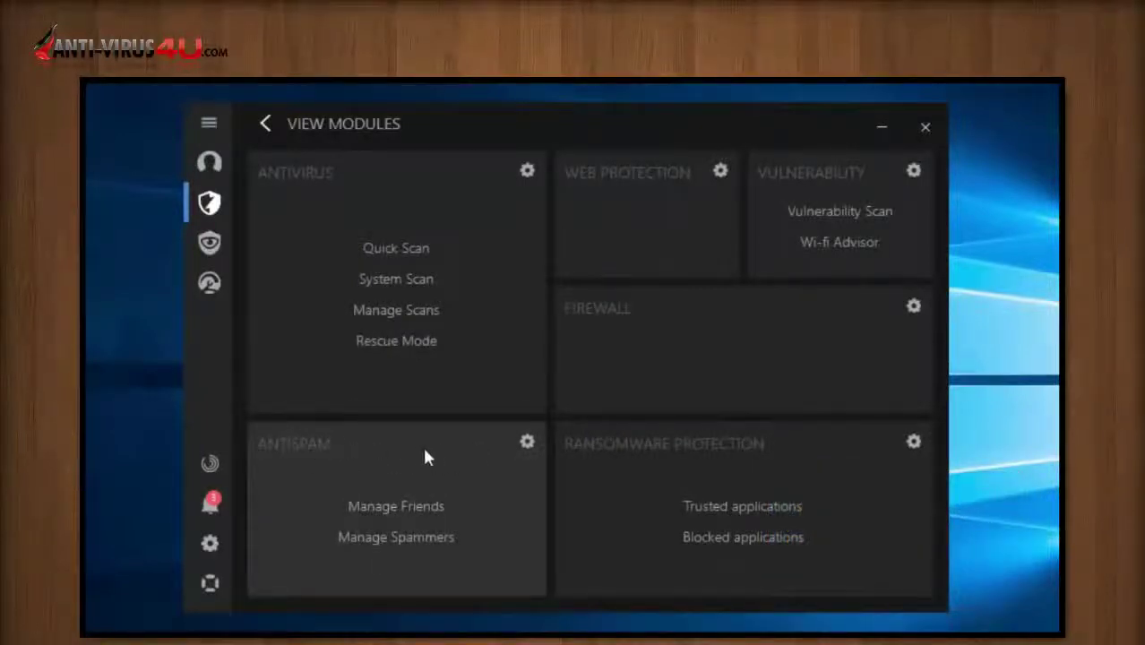
Turn off Antispam protection in the Antispam module's settings and return to the modules overview.
left_click(527, 444)
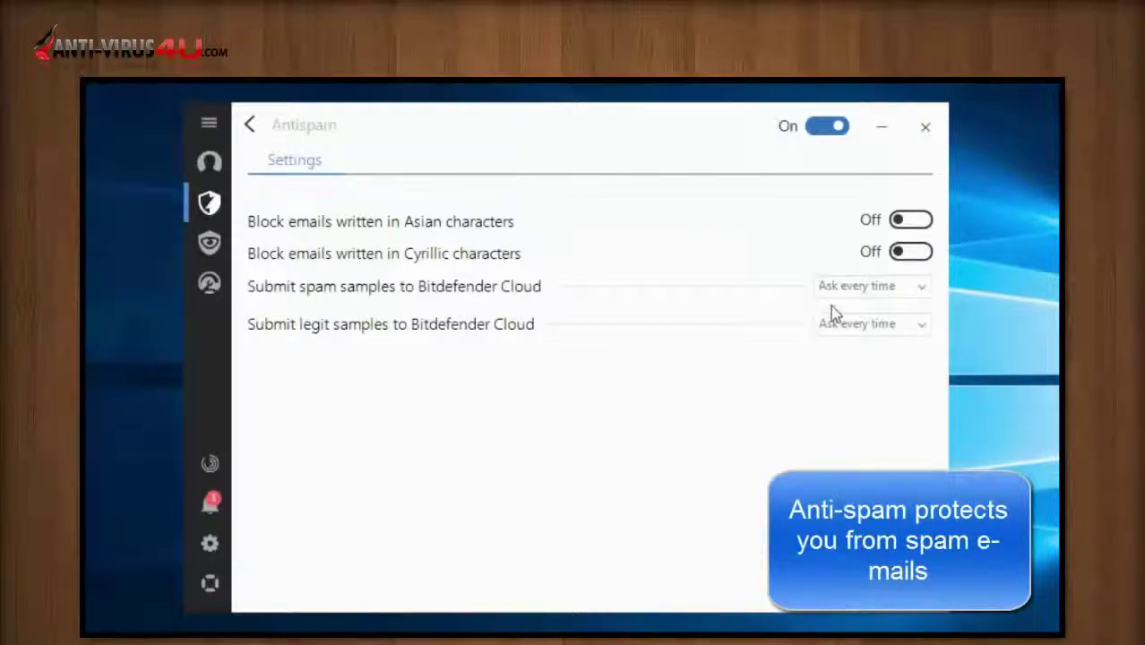
left_click(826, 127)
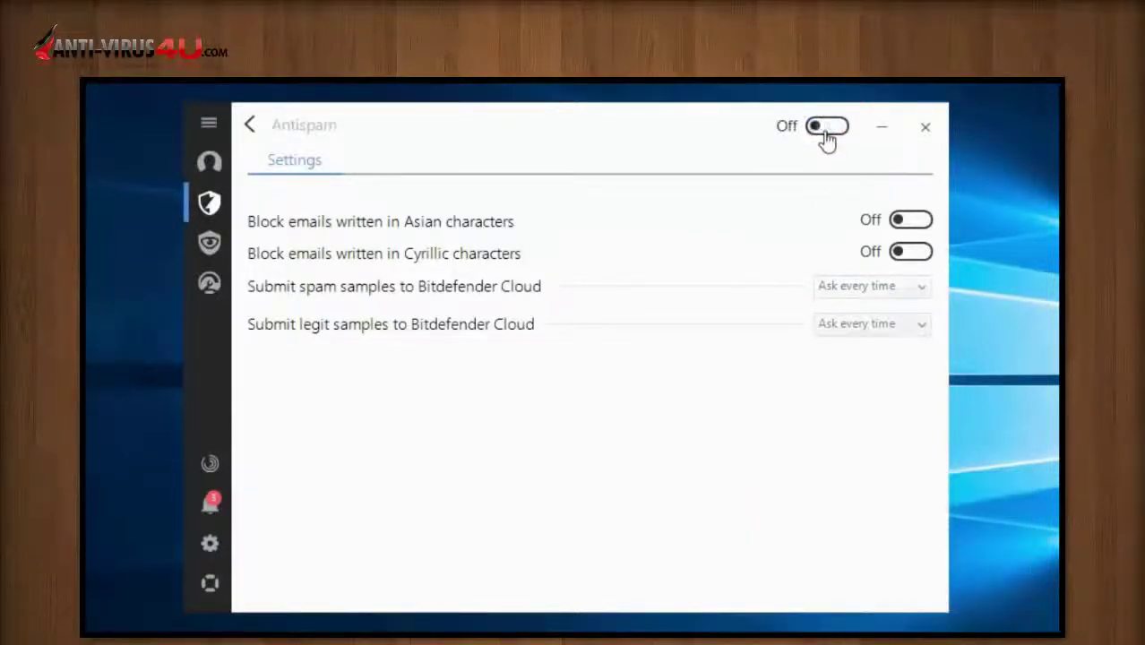
left_click(255, 128)
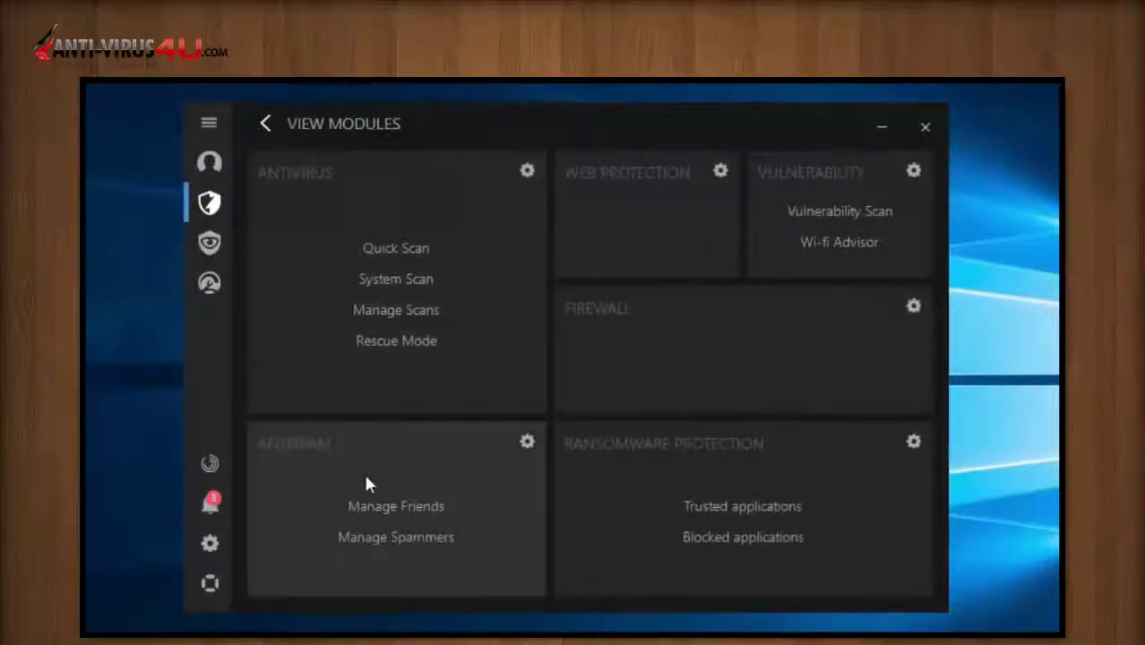
Examine the Antispam friends list and spammers list, including loading a list from file, and cancel both without changes.
left_click(411, 515)
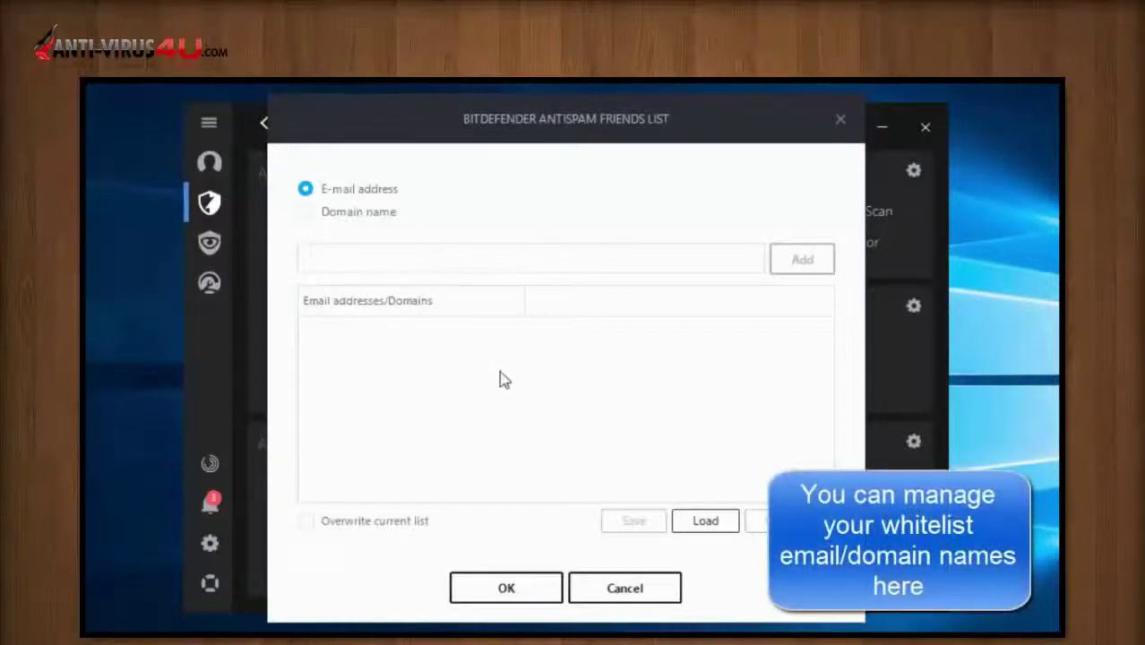
left_click(638, 593)
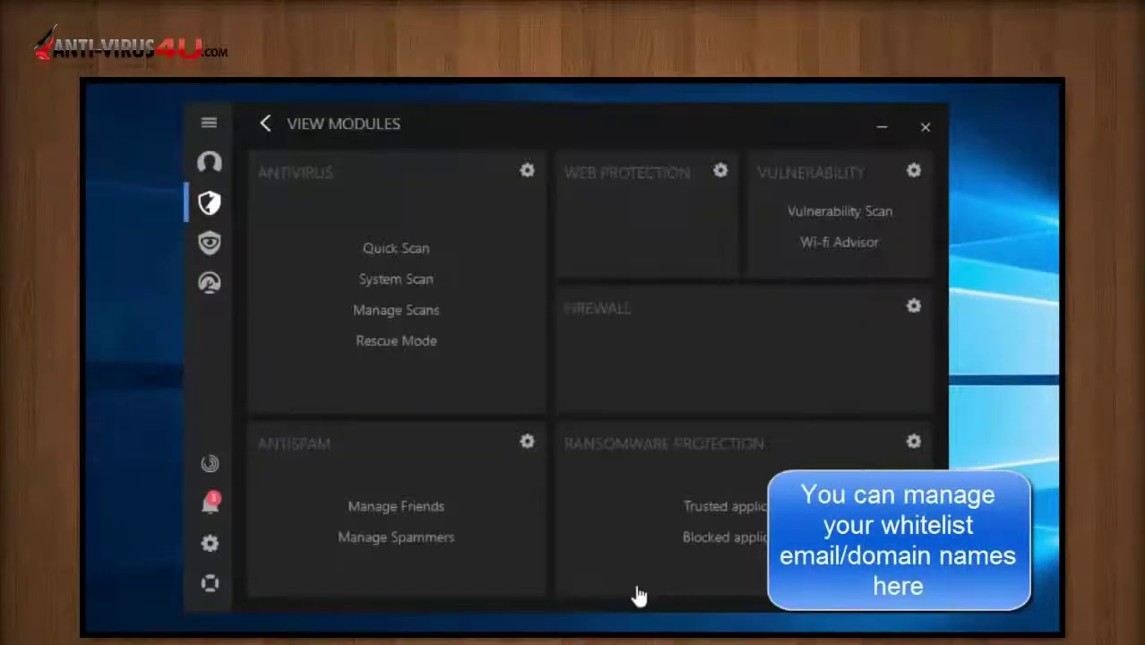
left_click(440, 543)
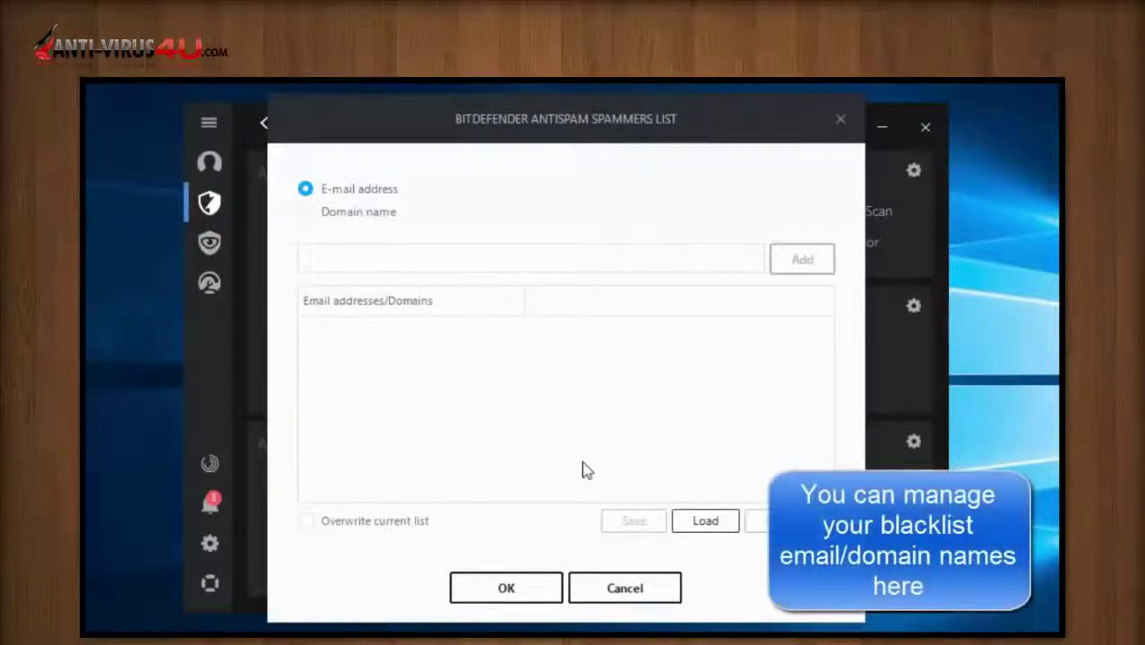
left_click(702, 522)
key("Escape")
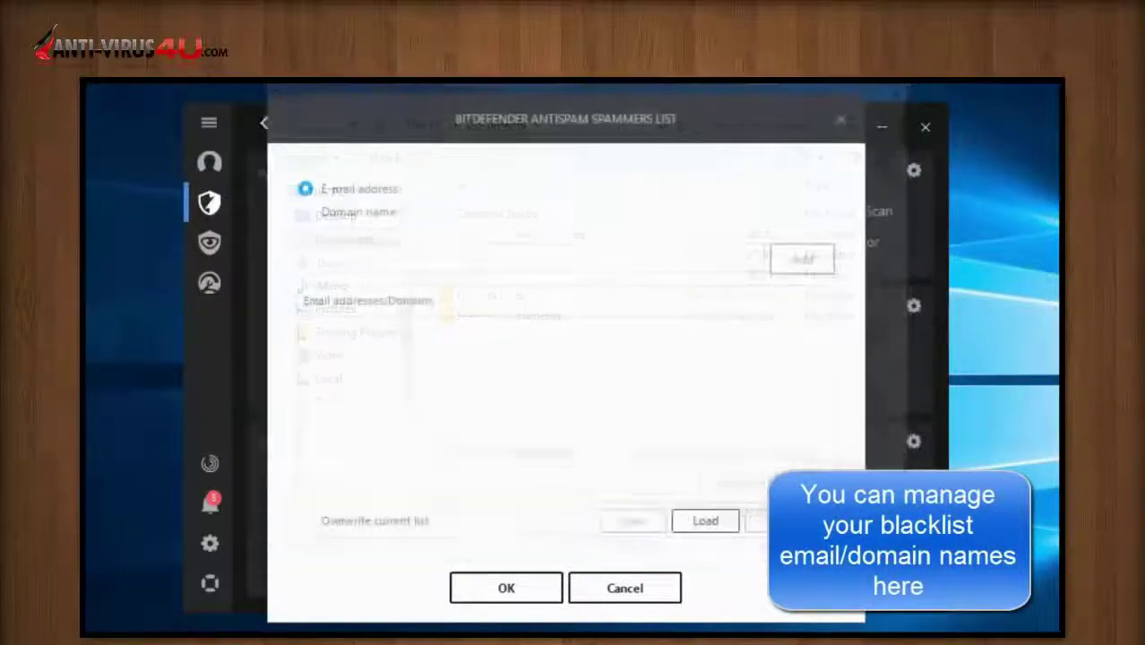
left_click(635, 584)
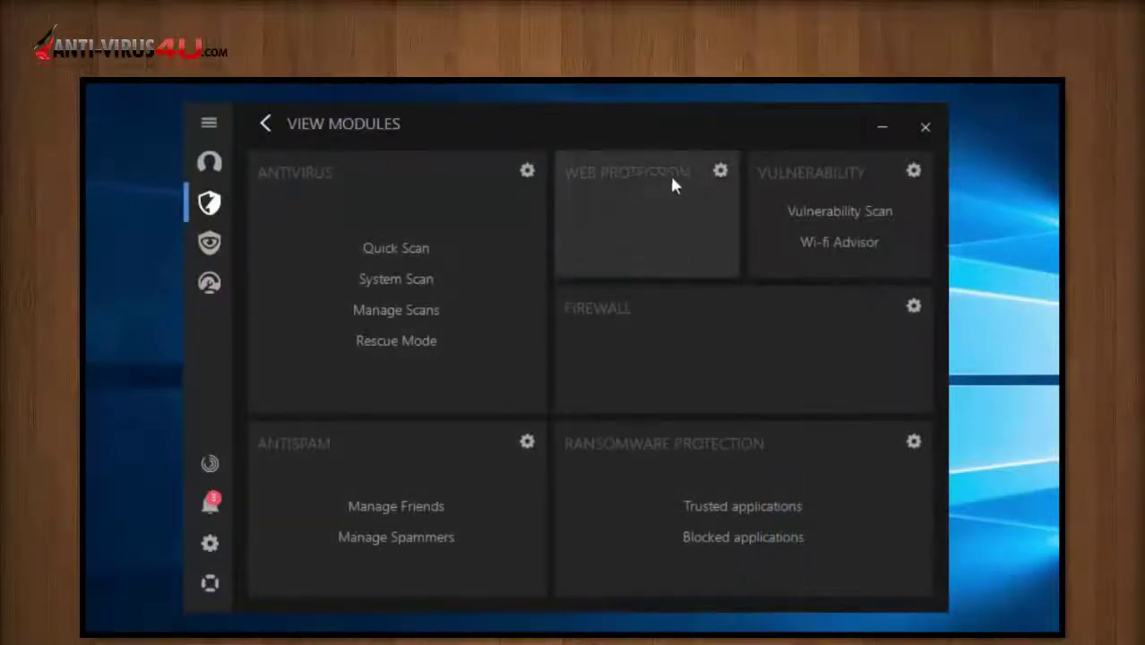
Turn off Search Advisor, Scan SSL, Protection against fraud and Protection against phishing in the Web Protection settings.
left_click(720, 176)
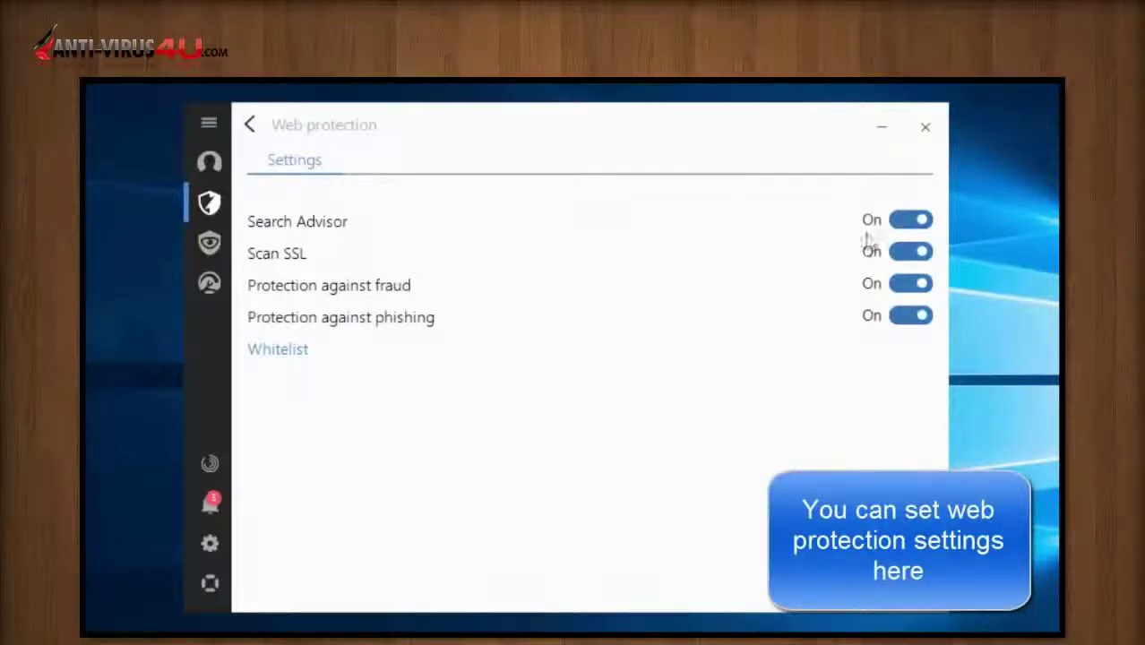
left_click(901, 235)
left_click(906, 255)
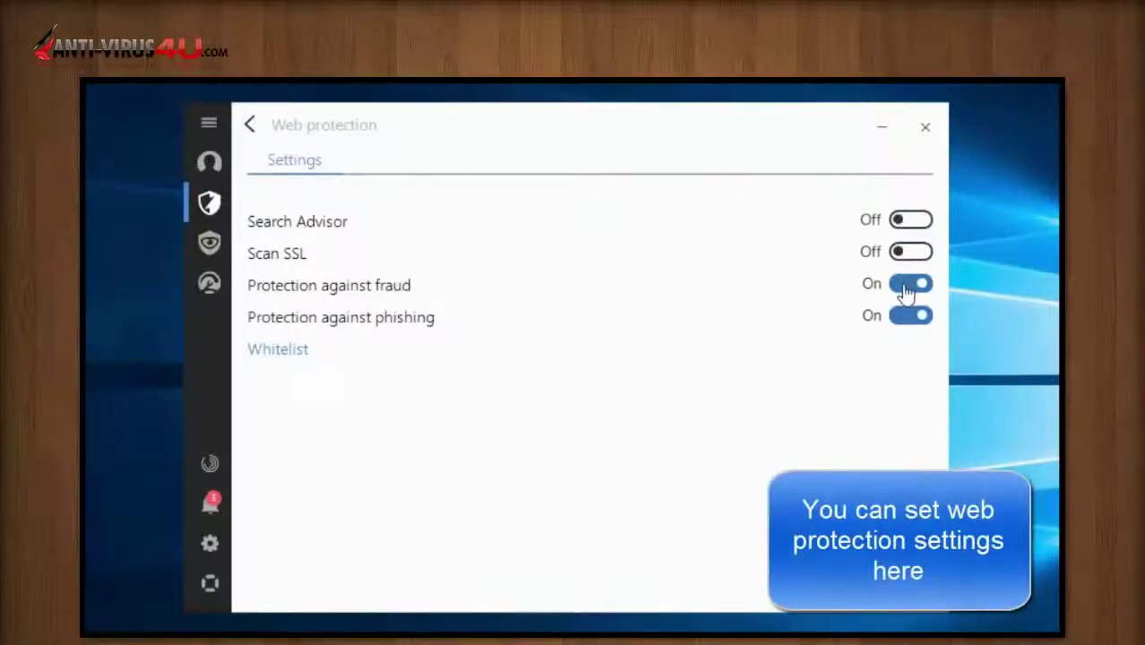
left_click(906, 285)
left_click(904, 316)
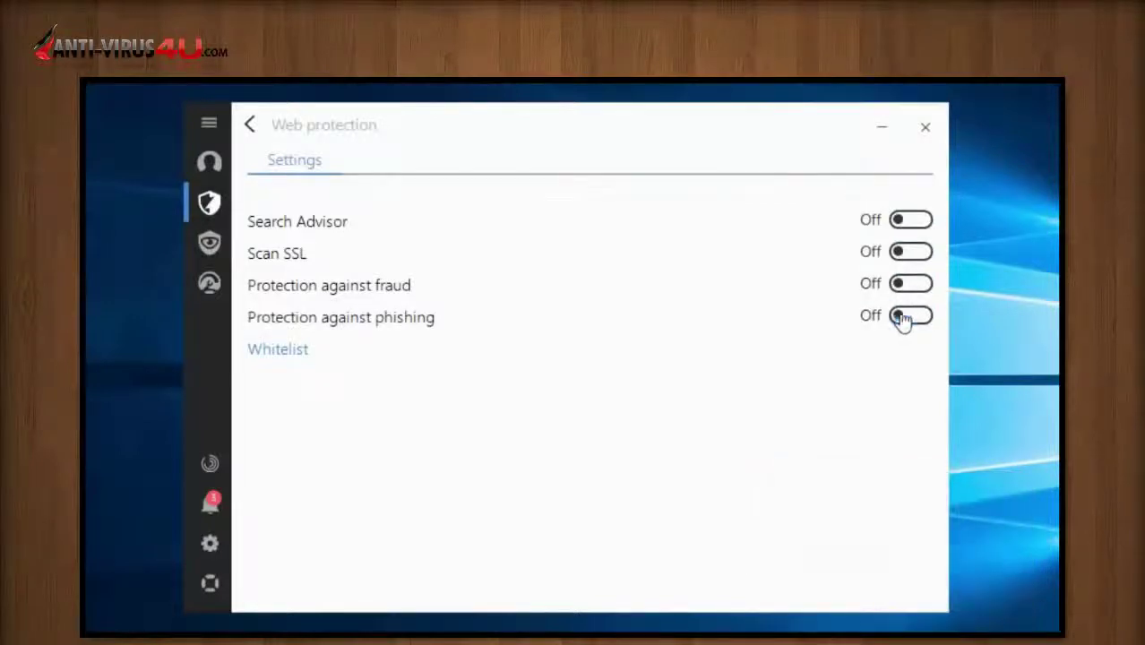
View the Web Protection whitelist, close it without adding a URL, and return to the modules overview.
left_click(288, 353)
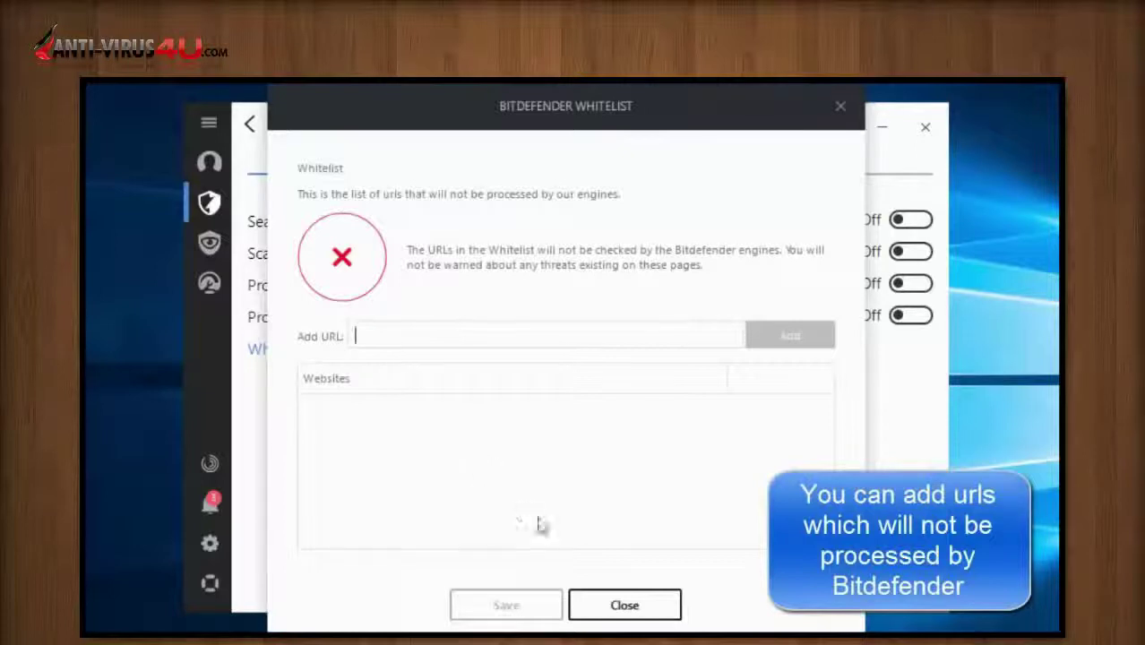
left_click(606, 598)
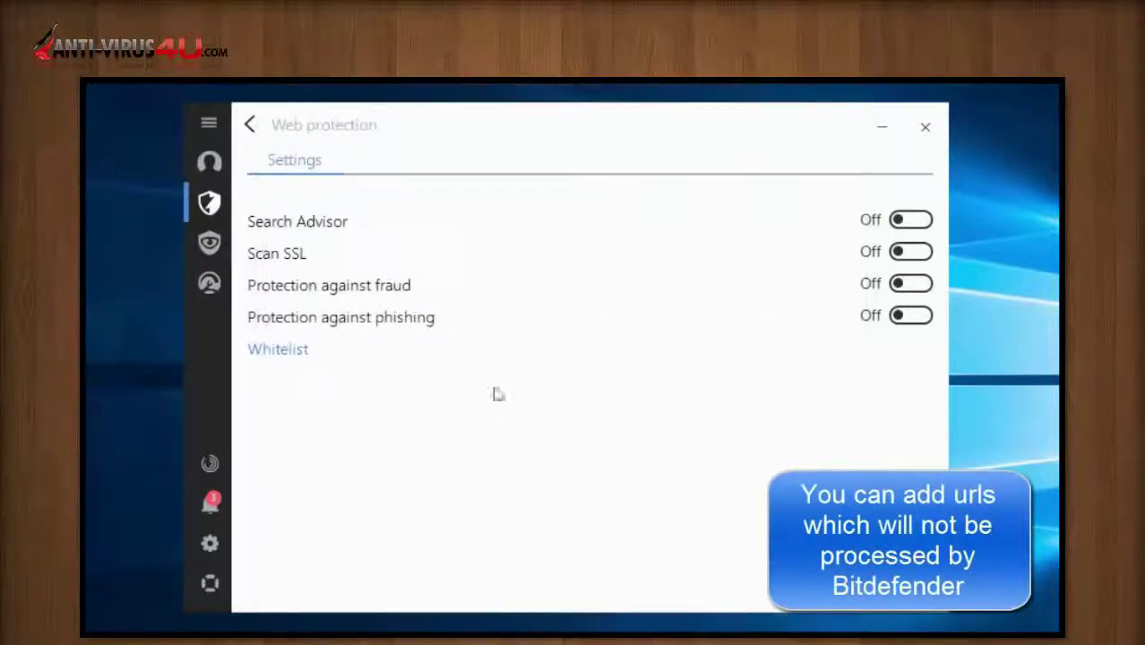
left_click(250, 124)
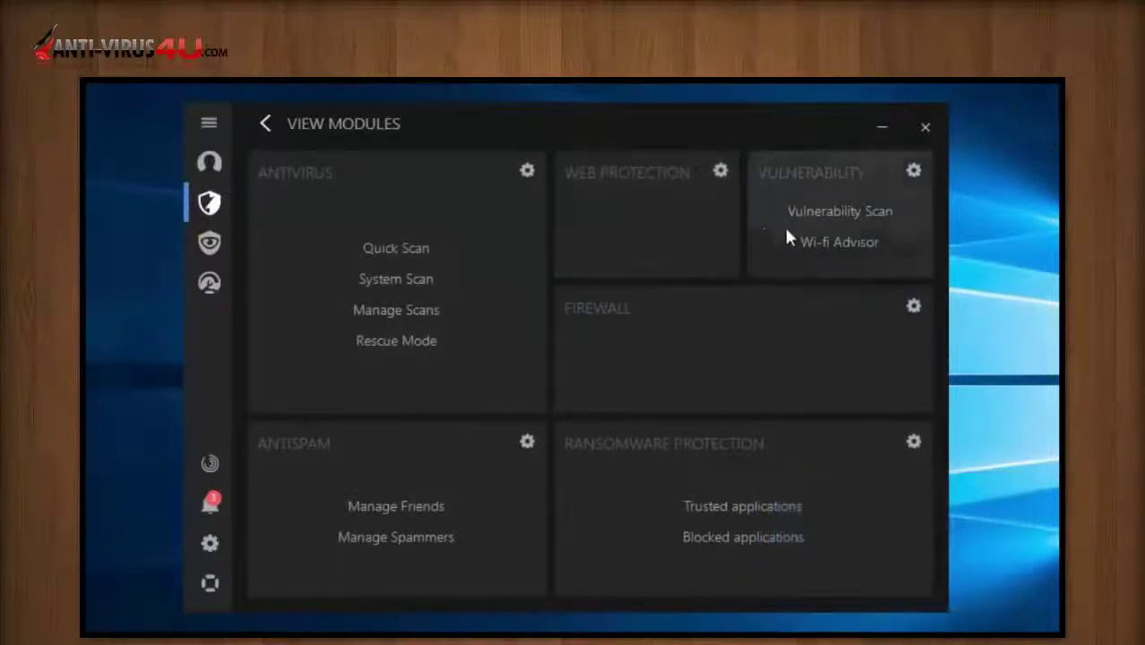
Start a vulnerability scan and close it, and view the public and home networks in Wi-Fi Advisor.
left_click(840, 215)
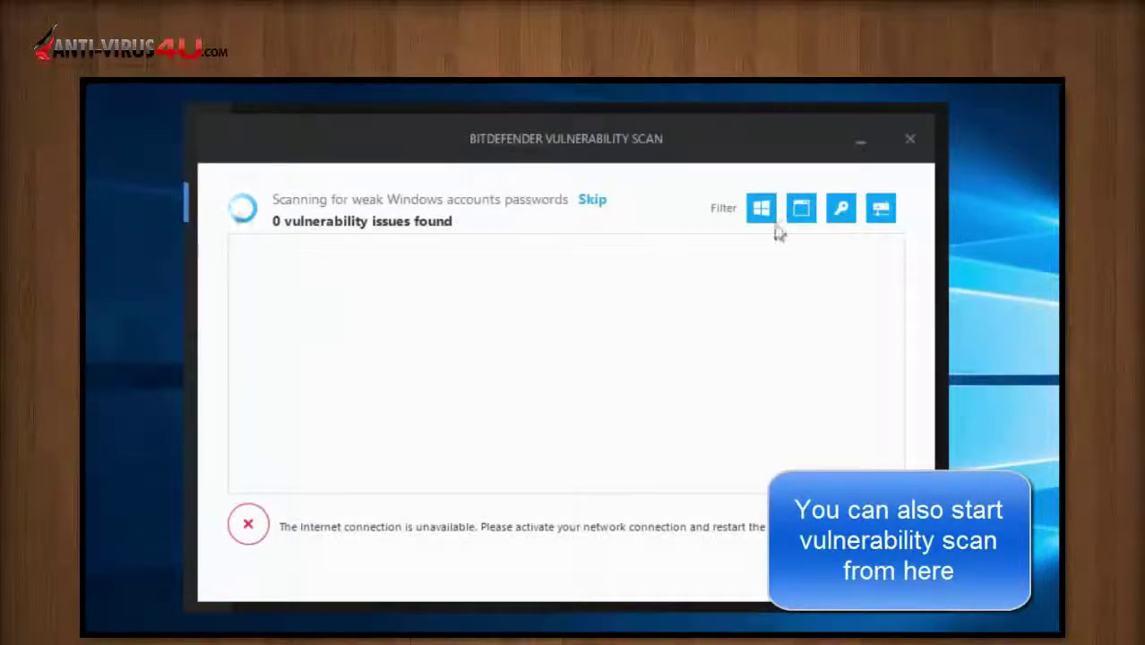
left_click(922, 144)
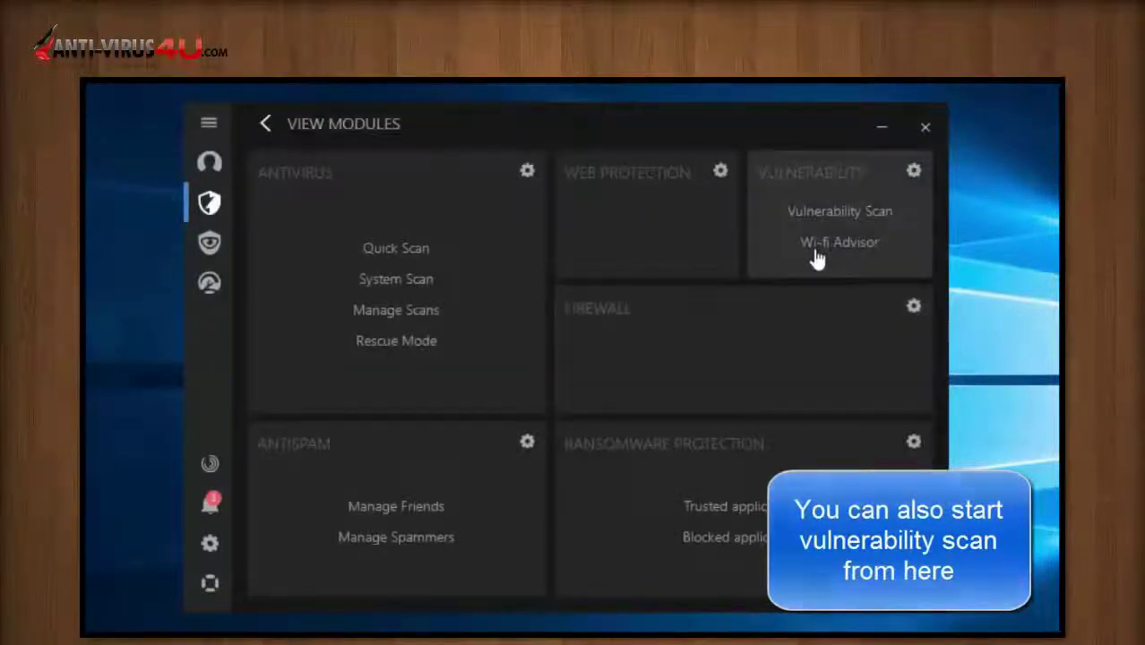
left_click(820, 254)
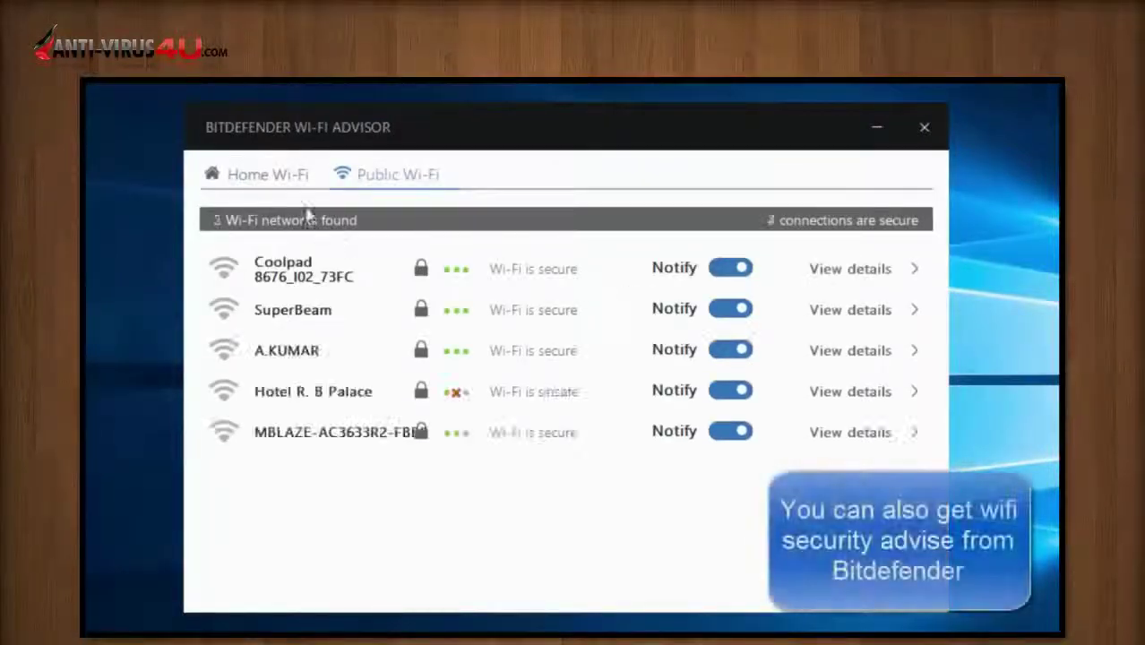
left_click(273, 181)
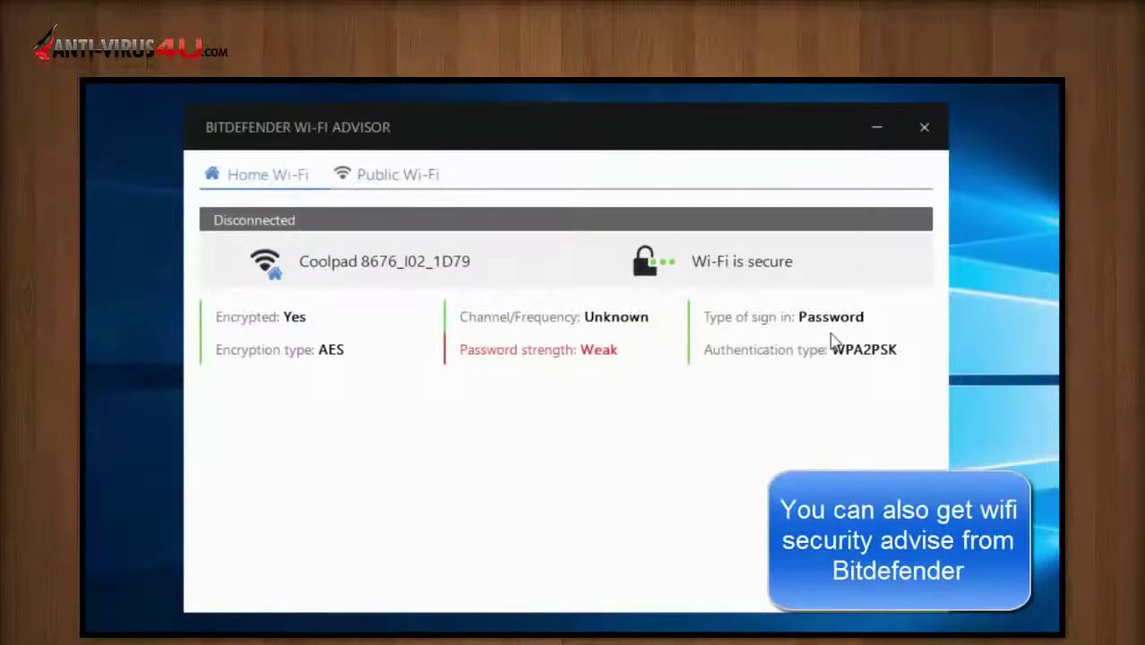
left_click(924, 128)
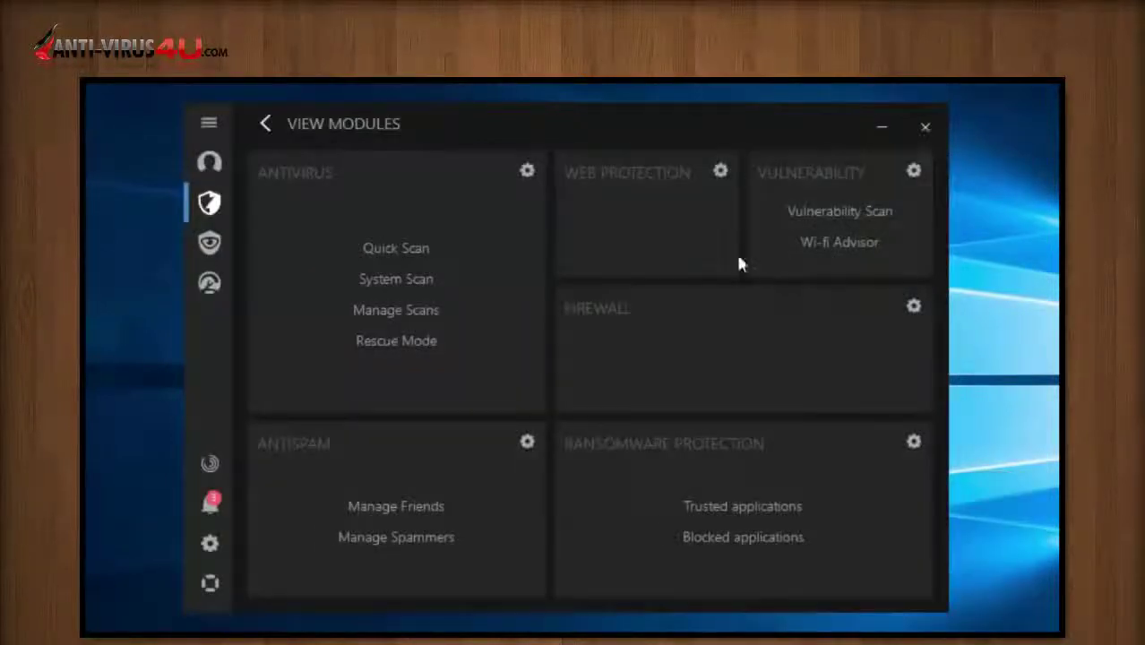
Turn off the Vulnerability module in its settings and return to the modules overview.
left_click(913, 172)
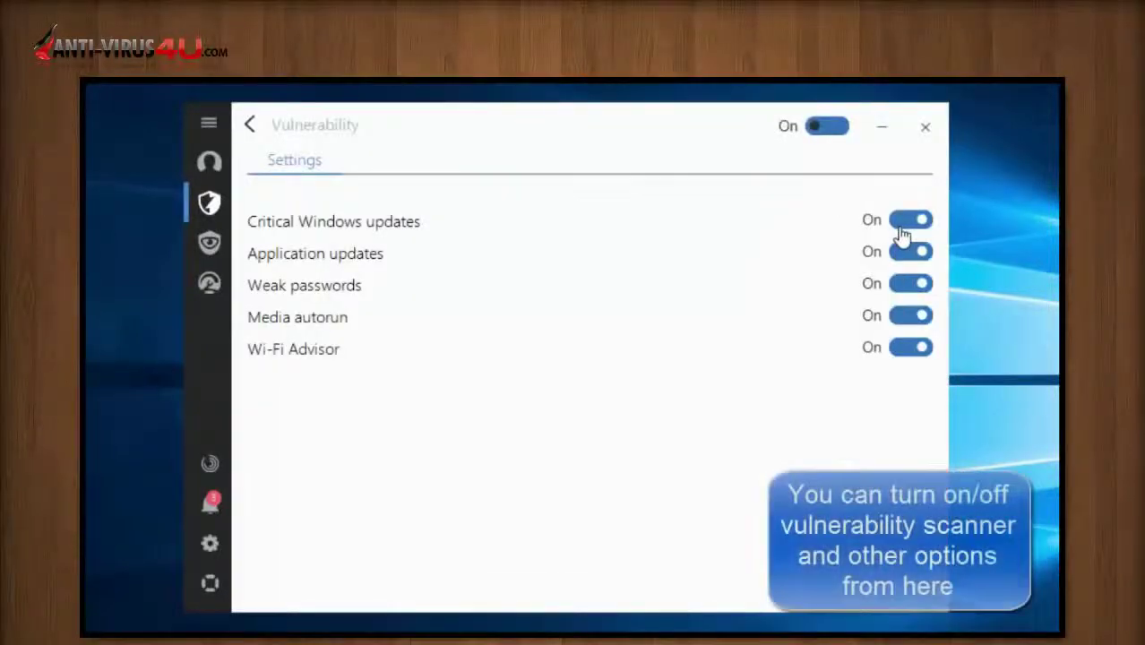
left_click(825, 128)
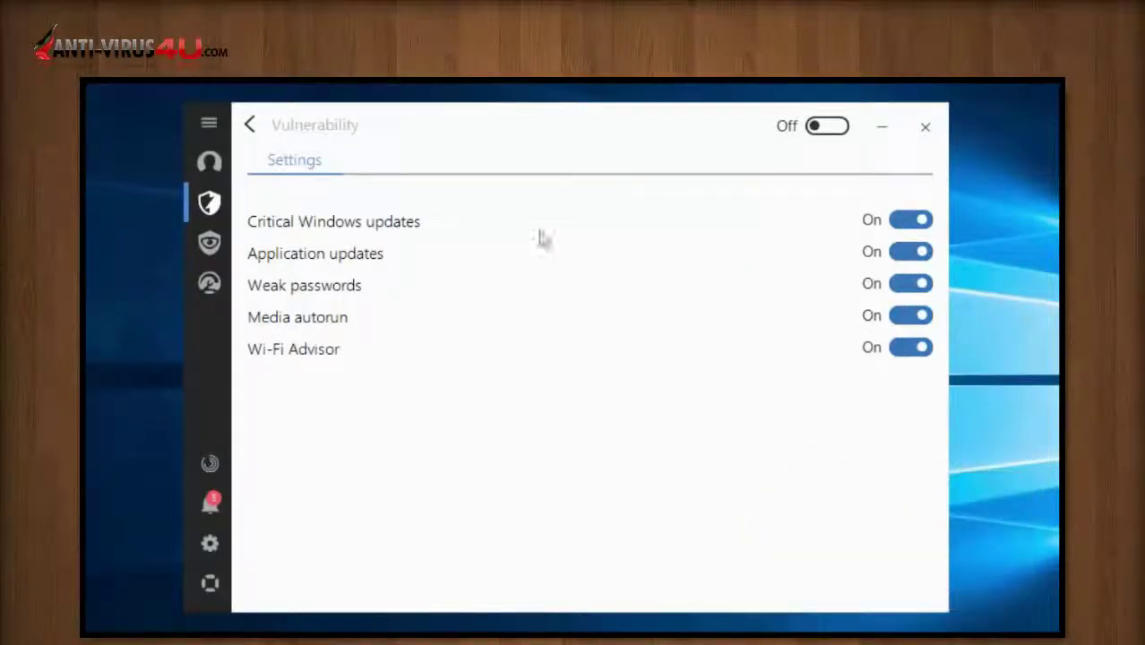
left_click(253, 128)
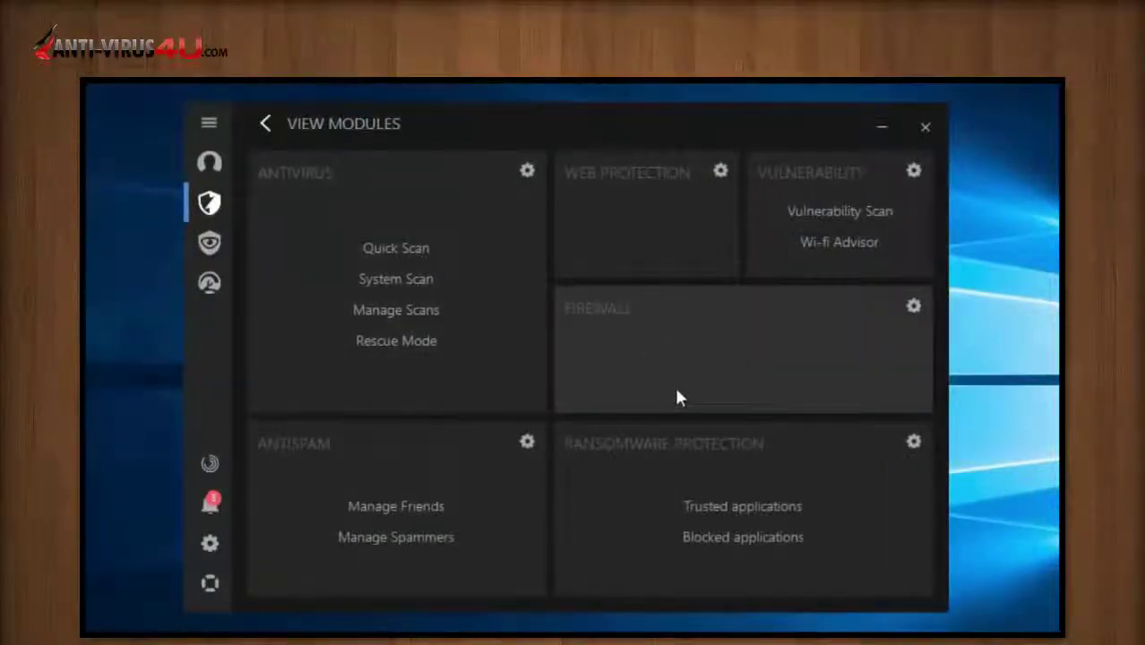
Turn off Block port scans in the network in the Firewall settings and view the Firewall's rules and adapters.
left_click(912, 309)
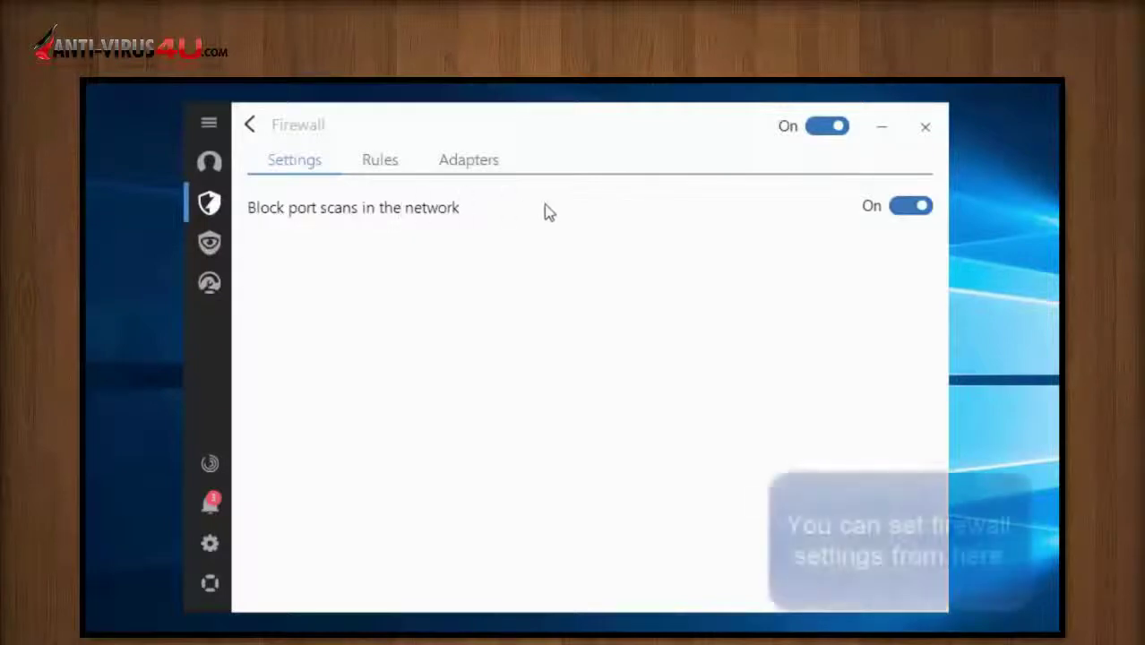
left_click(909, 211)
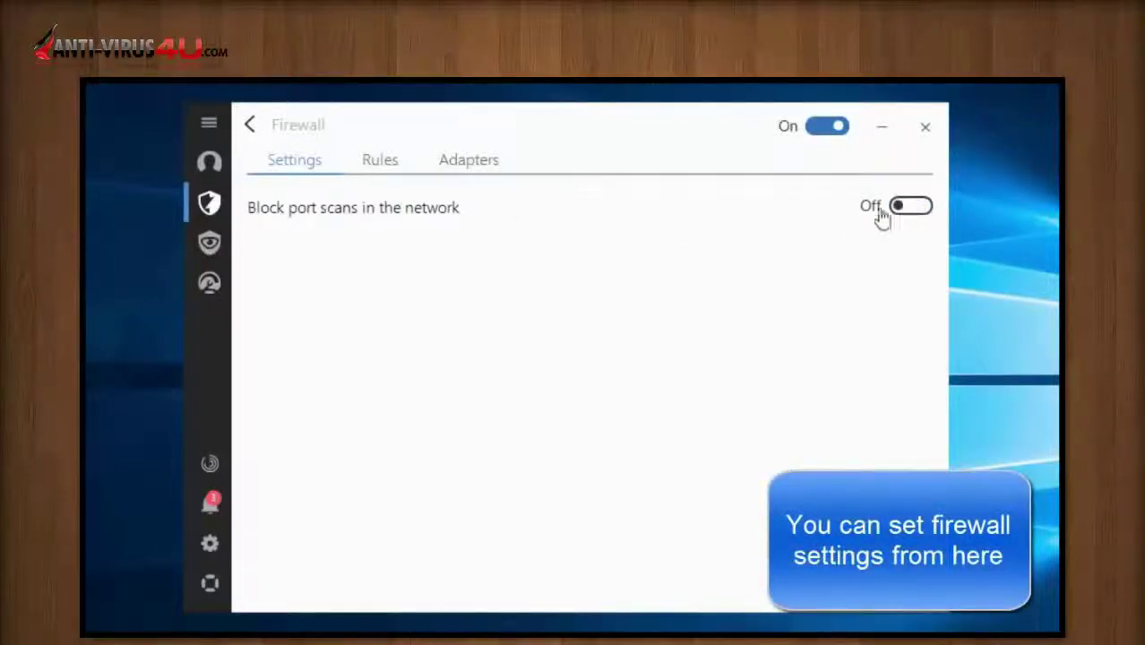
left_click(380, 161)
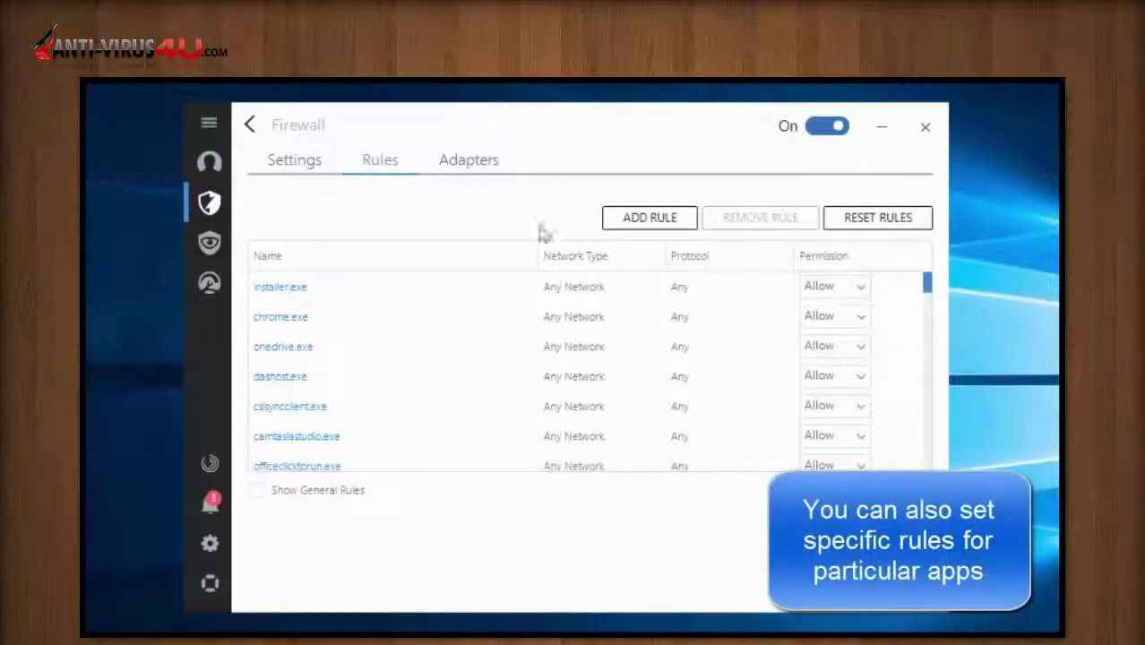
left_click(474, 161)
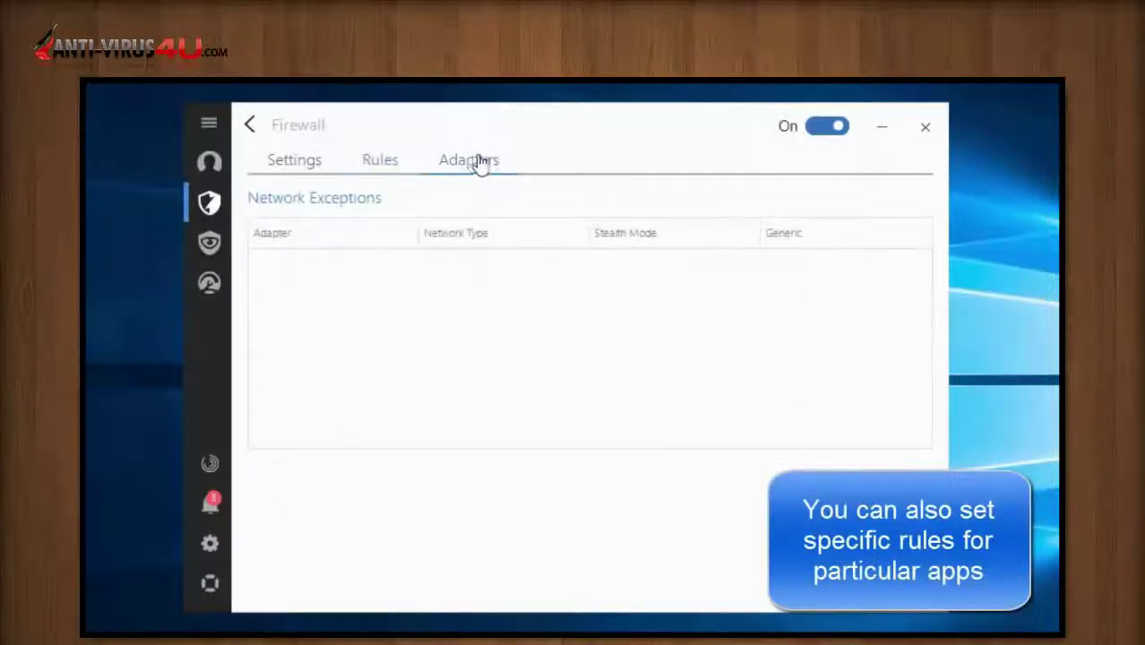
left_click(824, 127)
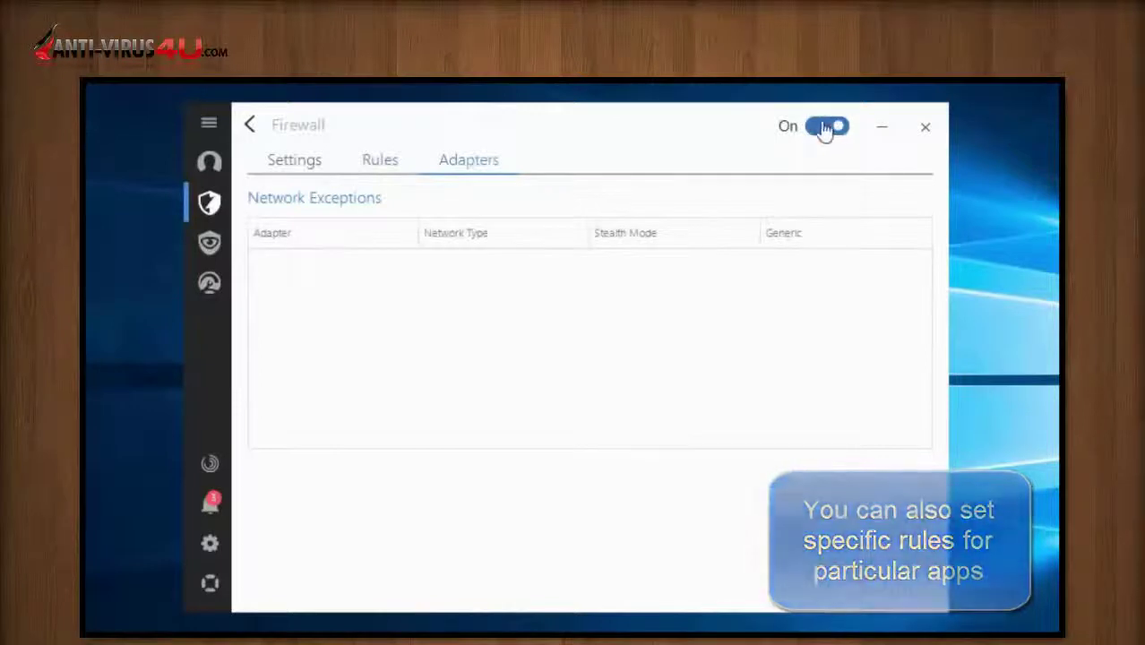
left_click(250, 130)
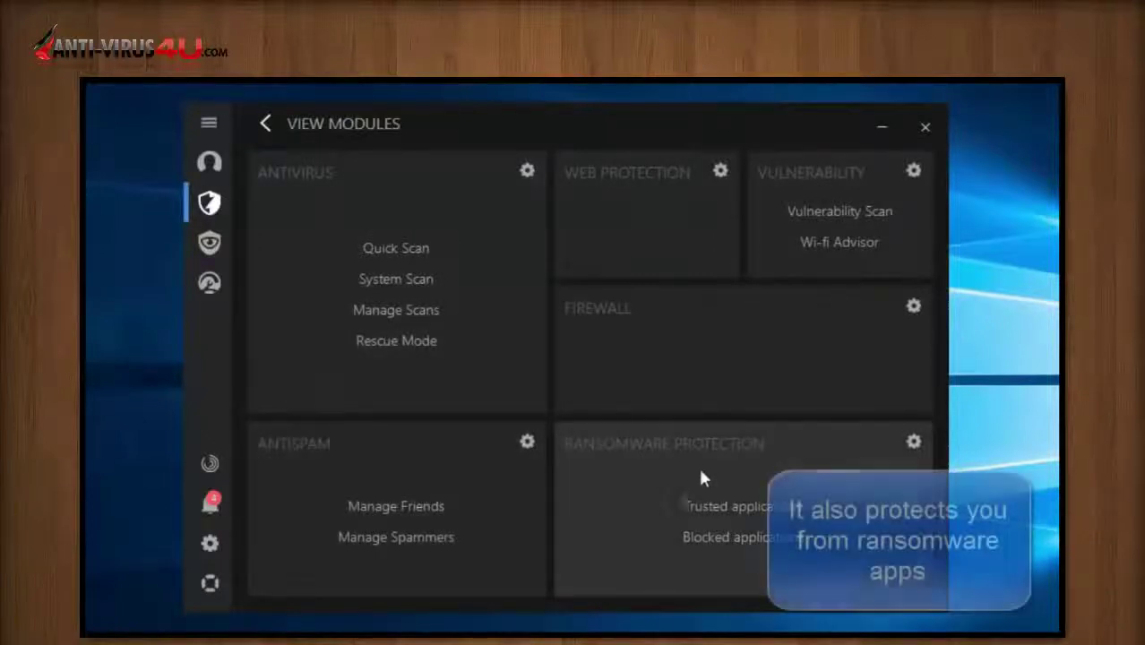
Examine Ransomware Protection's trusted applications list and the dialog for adding an application, and cancel without adding any.
left_click(714, 507)
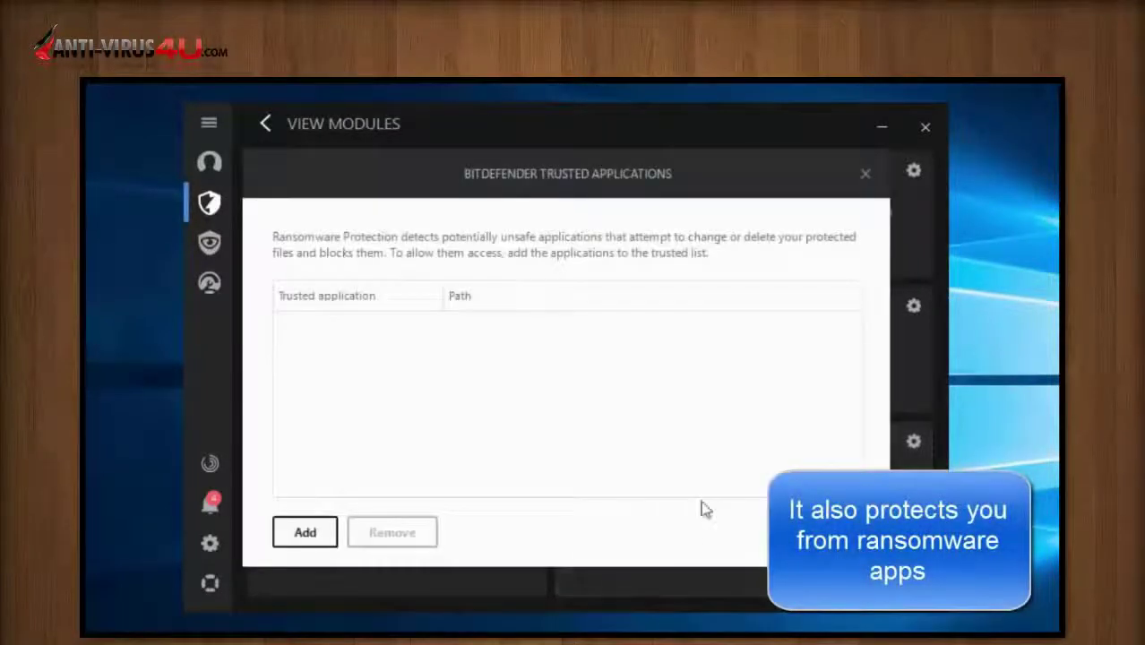
left_click(325, 543)
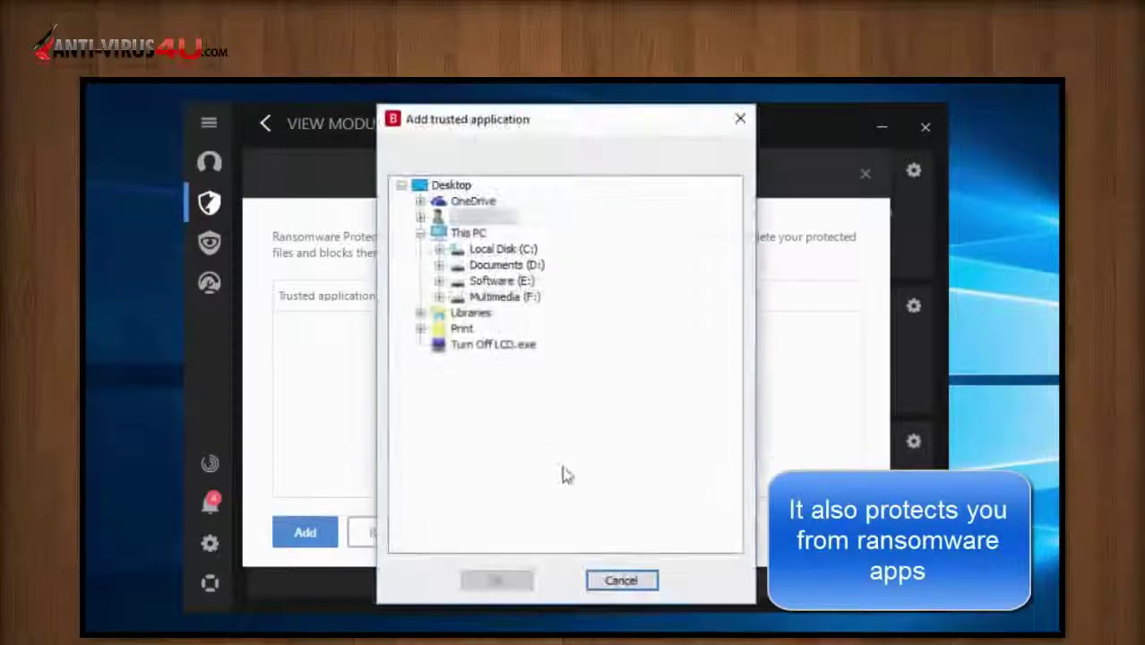
left_click(640, 582)
key("Escape")
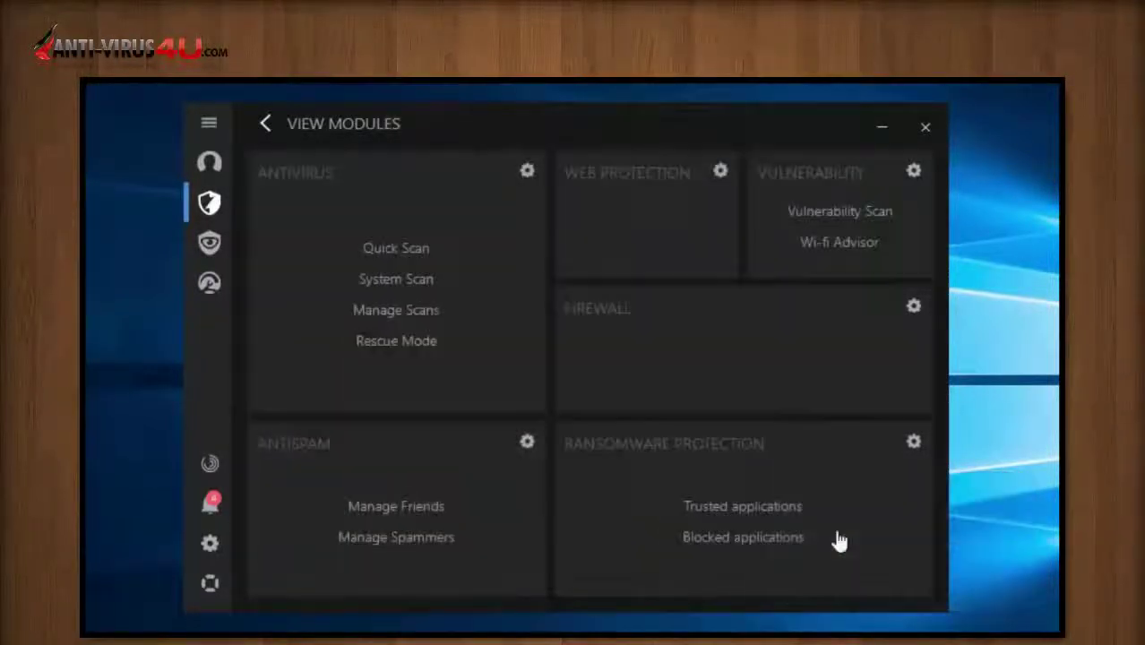
View Ransomware Protection's blocked applications list and its settings with the protected folders, and return to the modules overview.
left_click(777, 539)
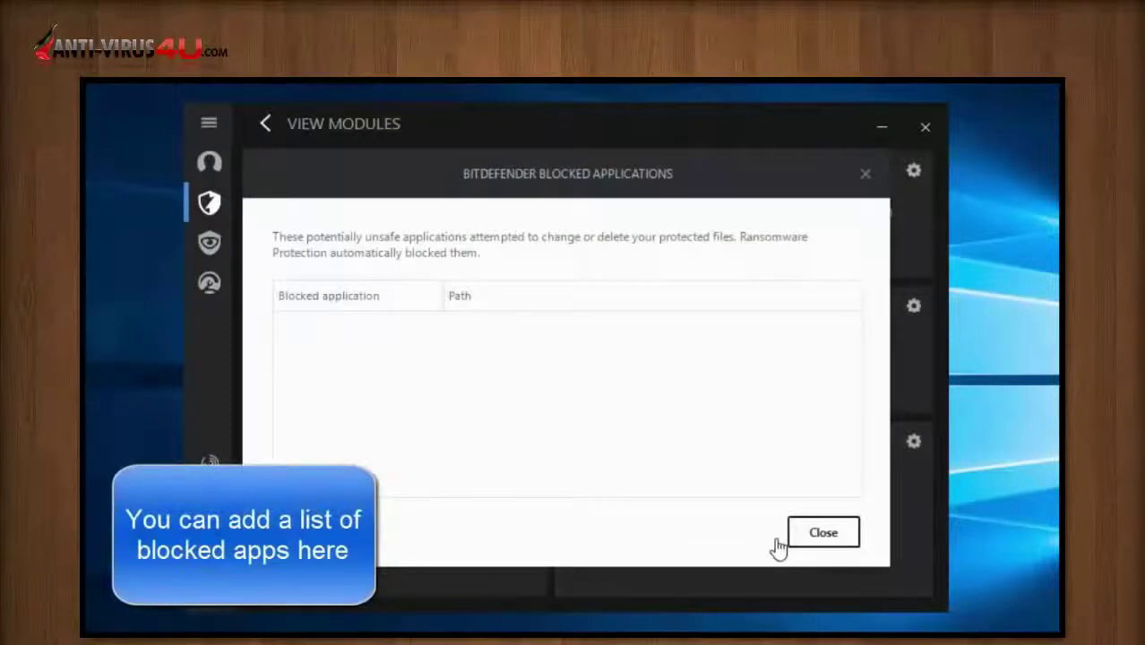
left_click(828, 541)
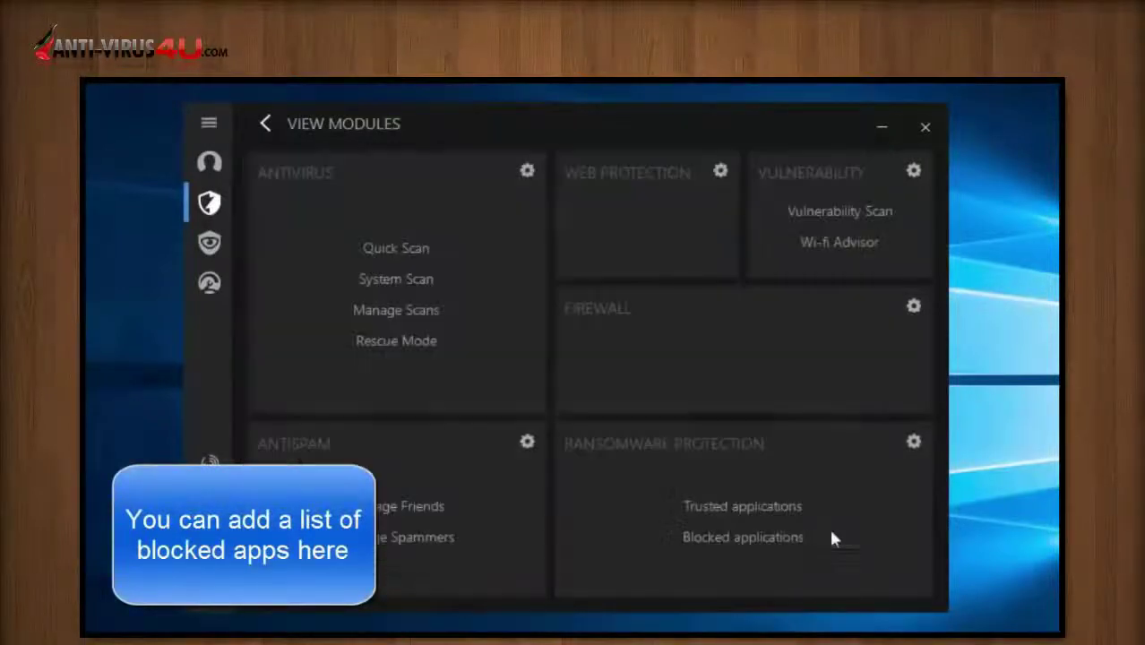
left_click(914, 443)
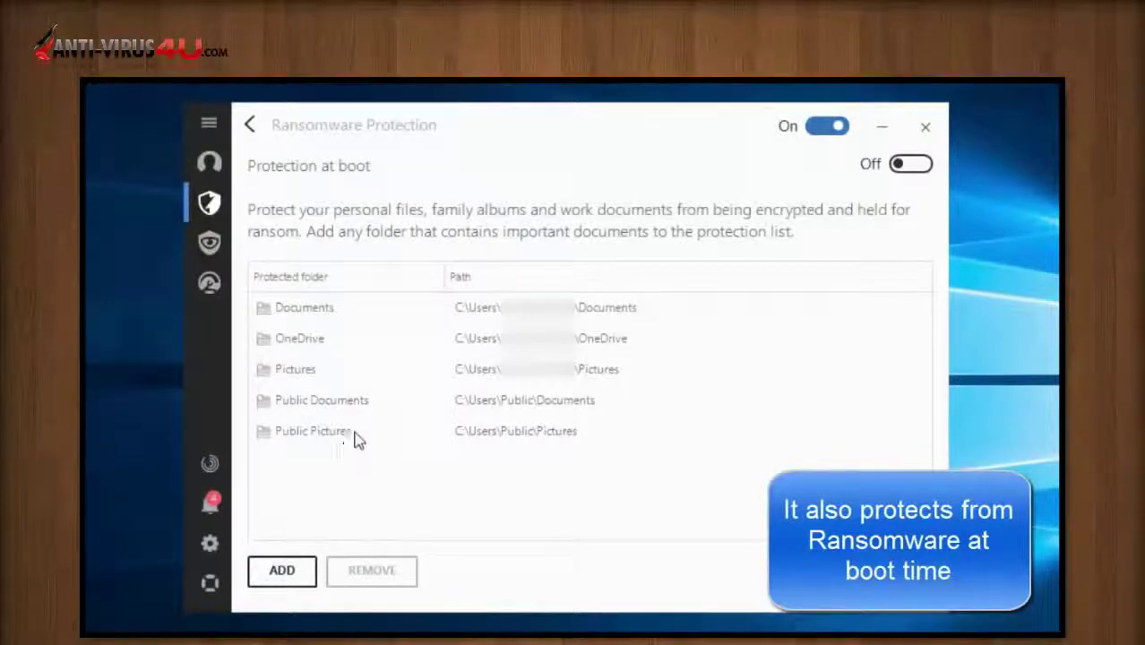
left_click(253, 124)
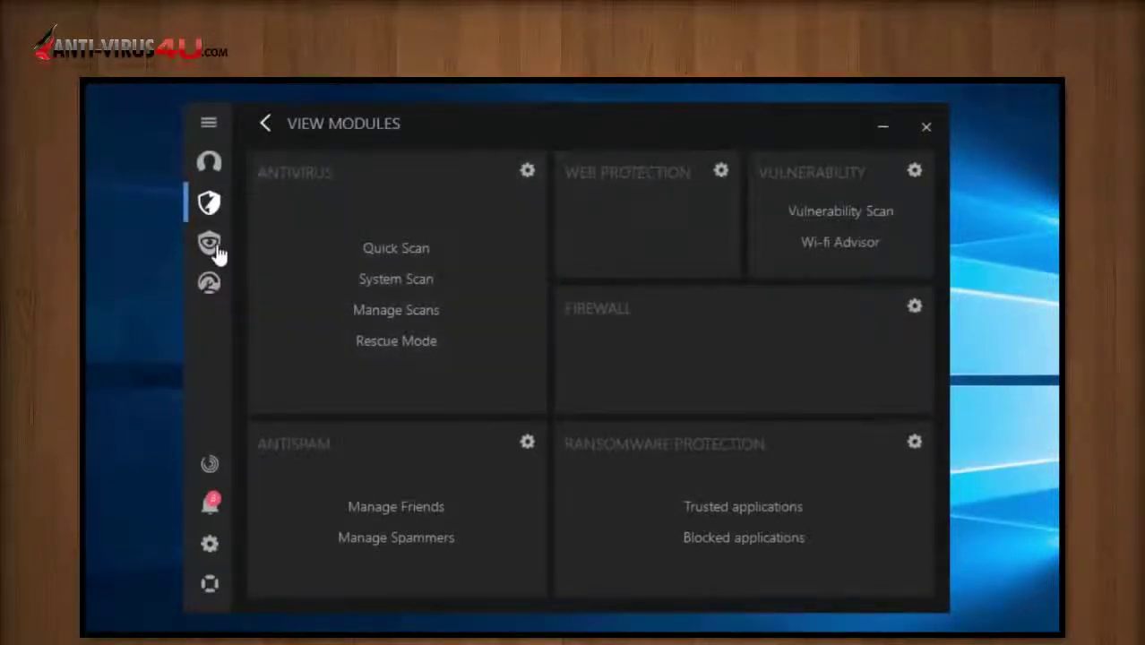
View the File Encryption vaults page in the Privacy modules and the options for adding a vault, and cancel without adding one.
left_click(212, 247)
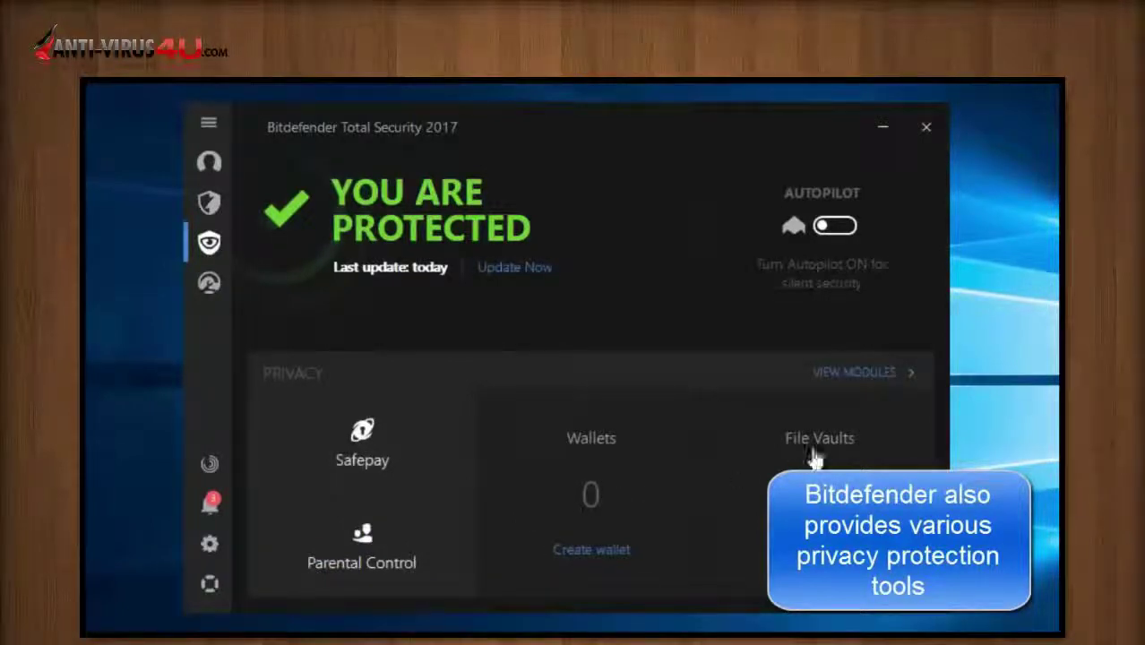
left_click(832, 373)
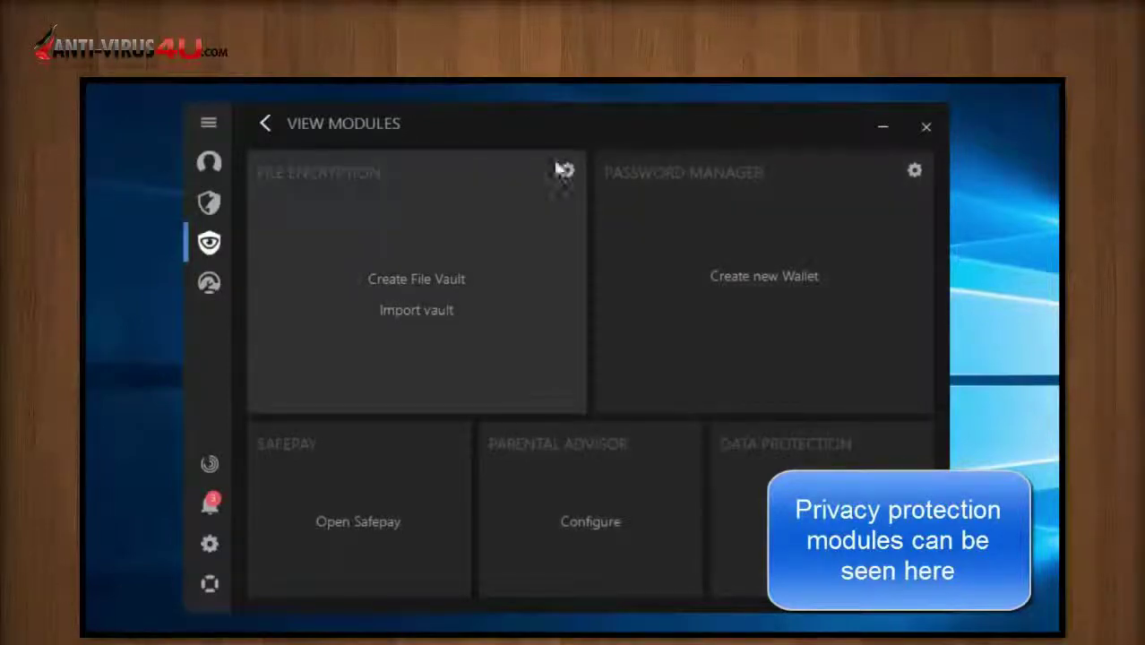
left_click(568, 173)
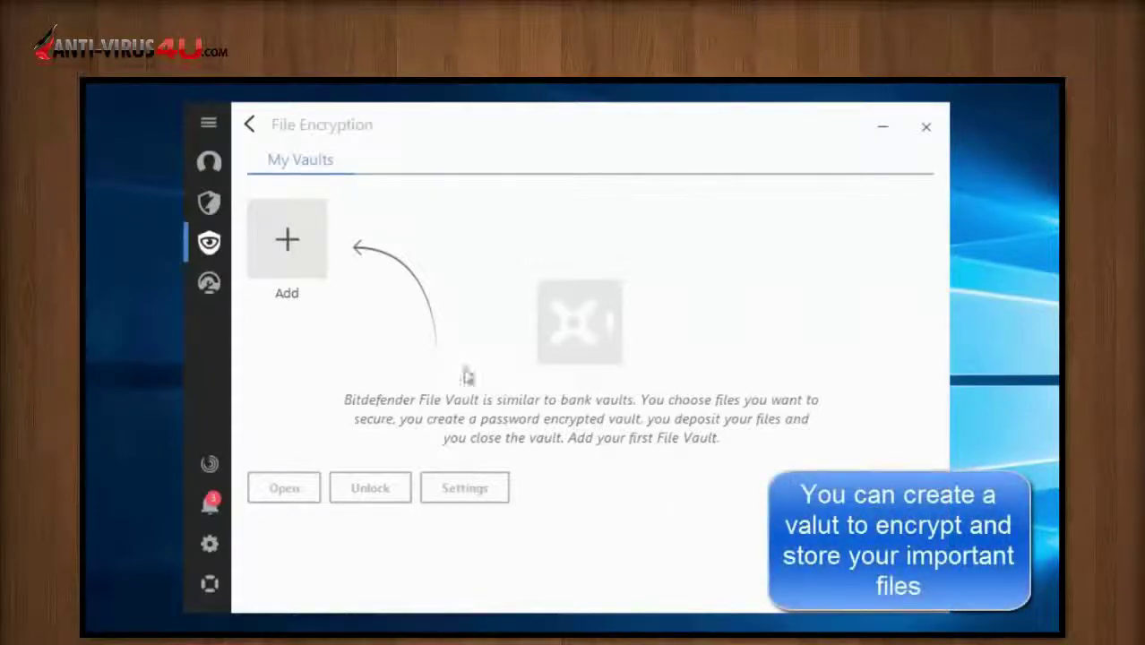
left_click(286, 271)
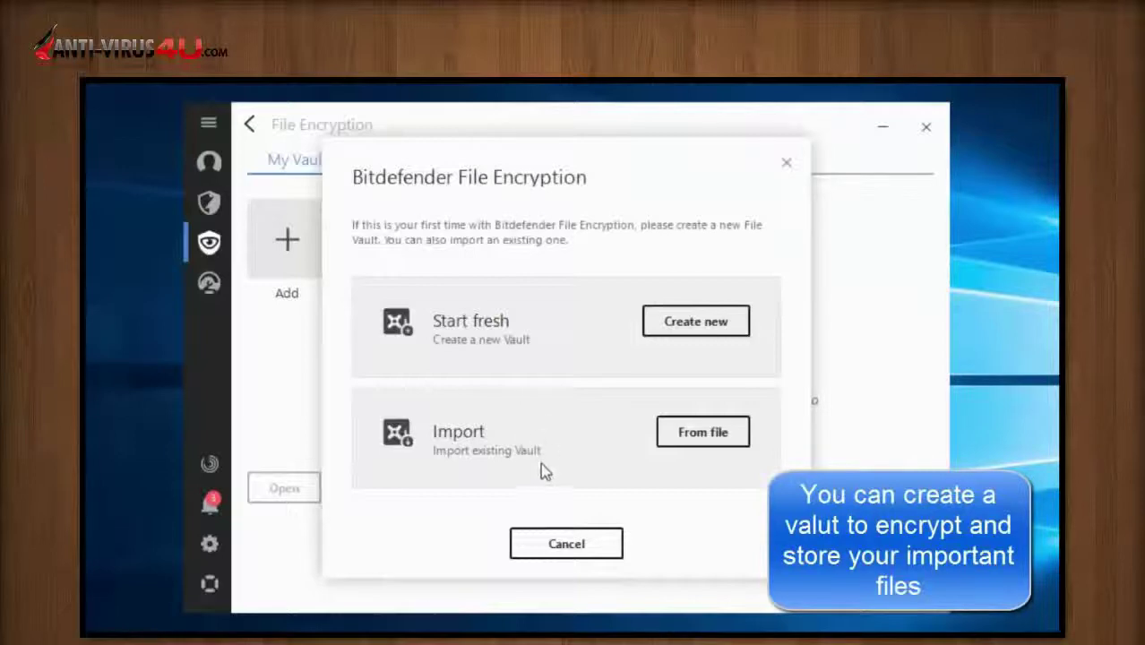
left_click(590, 548)
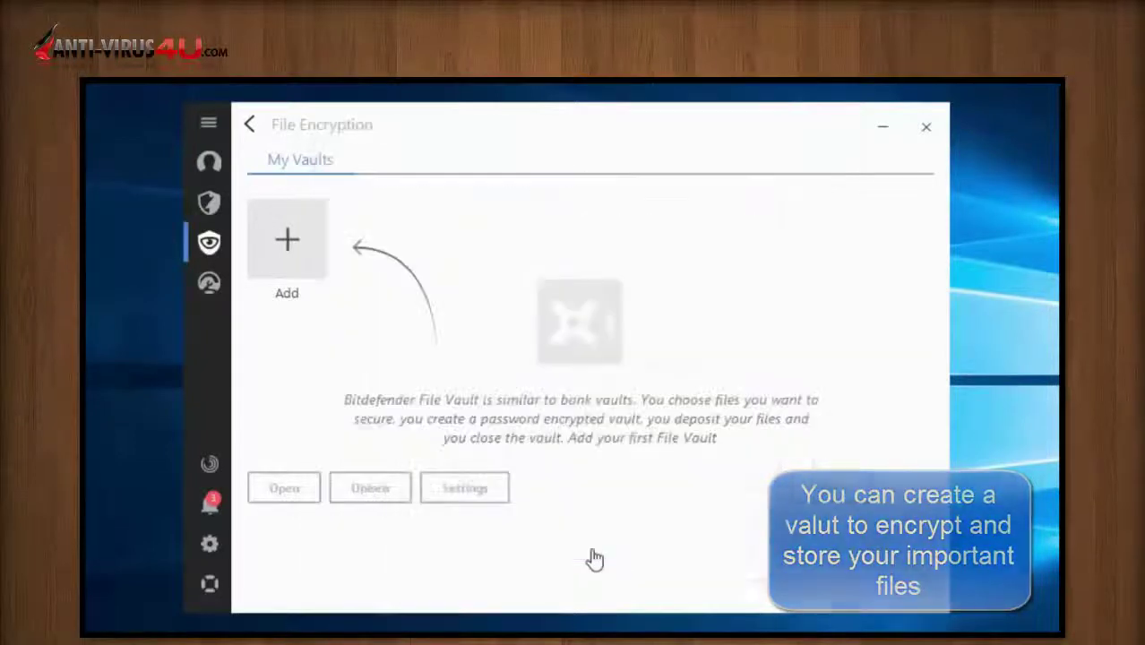
left_click(250, 126)
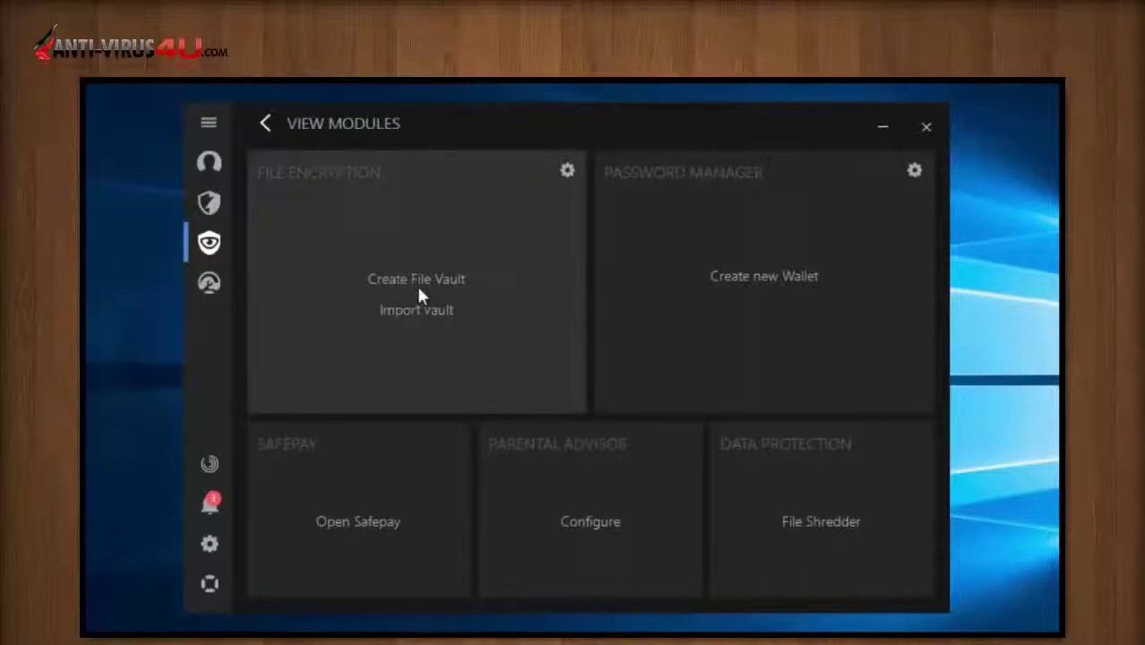
Examine the Create File Vault form and the vault import dialog in File Encryption, and cancel both.
left_click(417, 284)
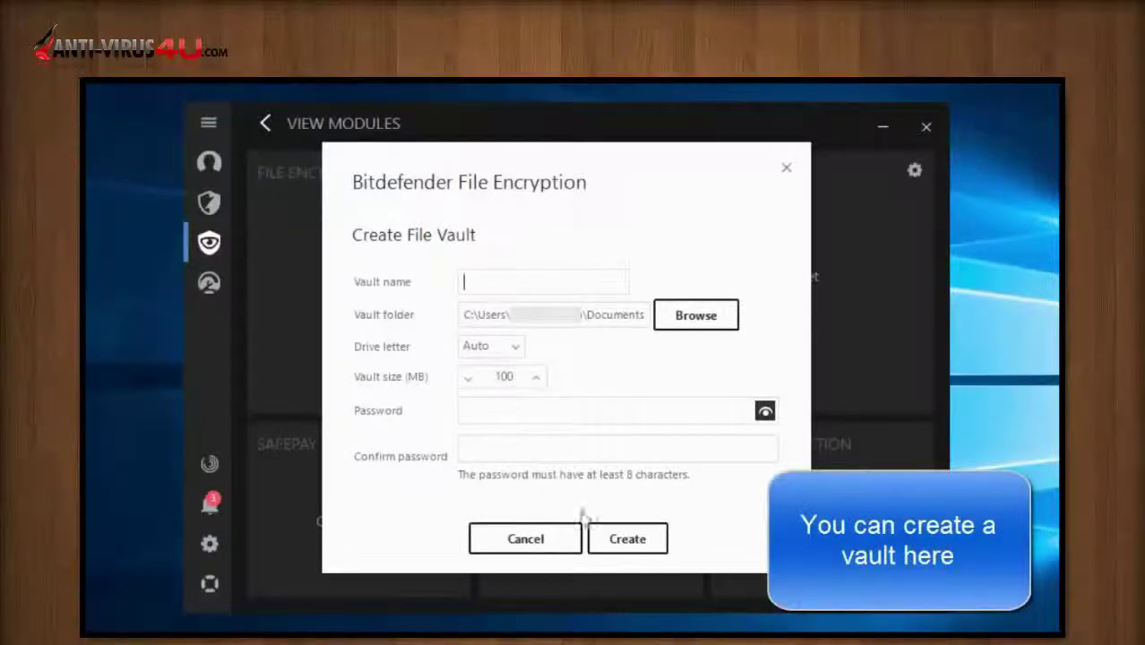
left_click(567, 542)
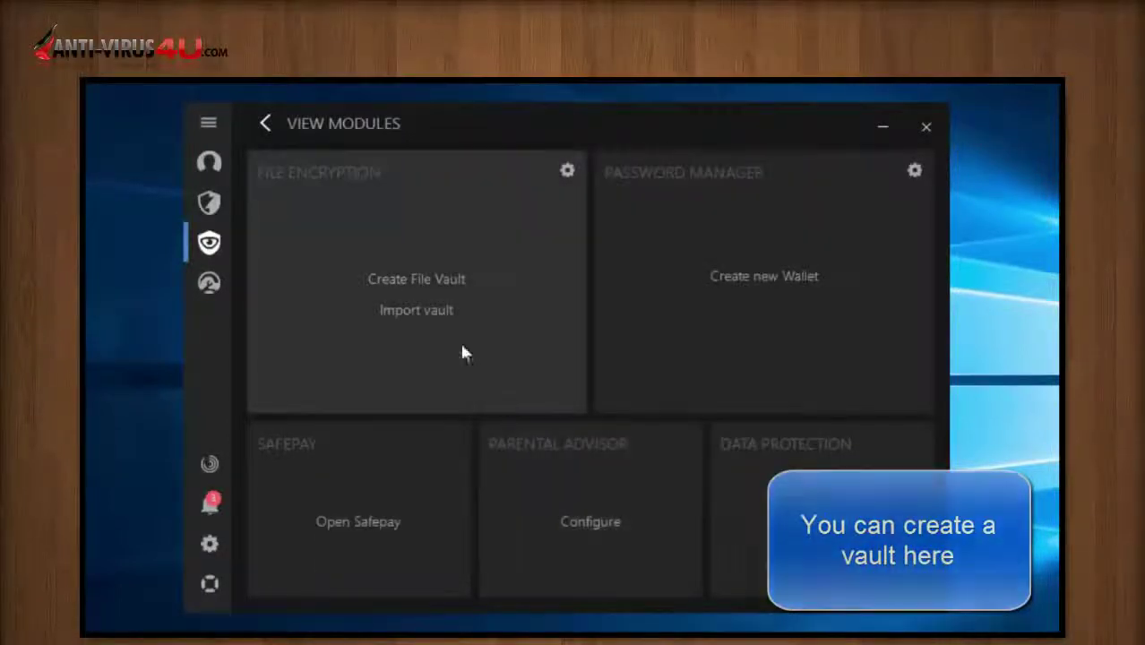
left_click(436, 313)
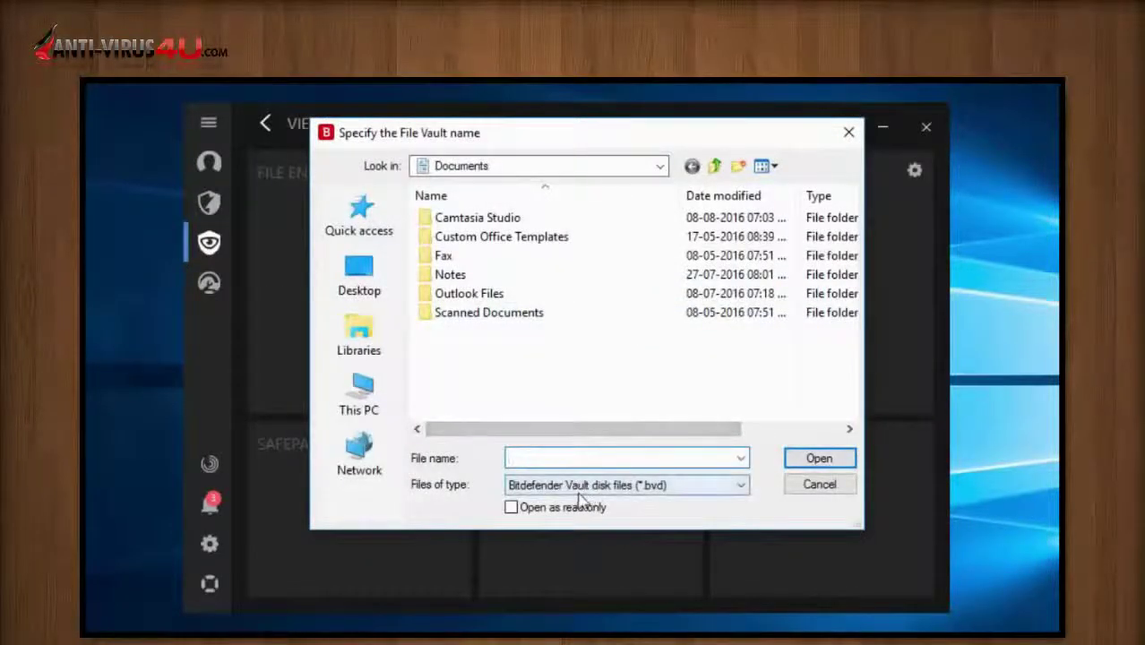
left_click(817, 485)
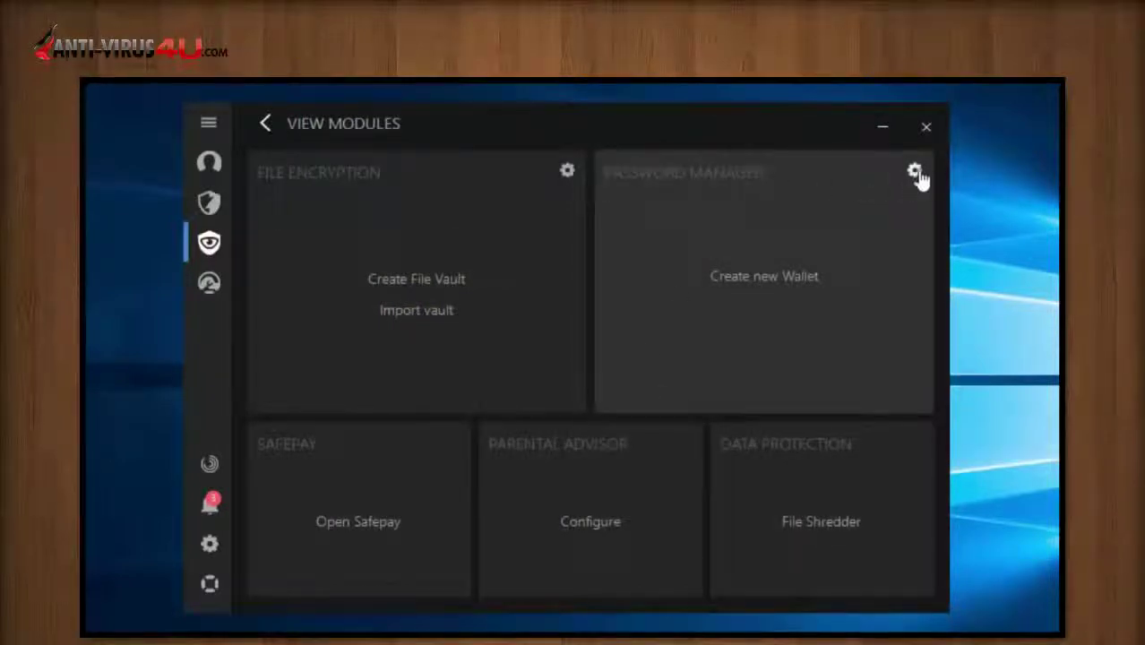
View the Password Manager options for creating a new Wallet or importing an existing database, and close them without choosing one.
left_click(804, 277)
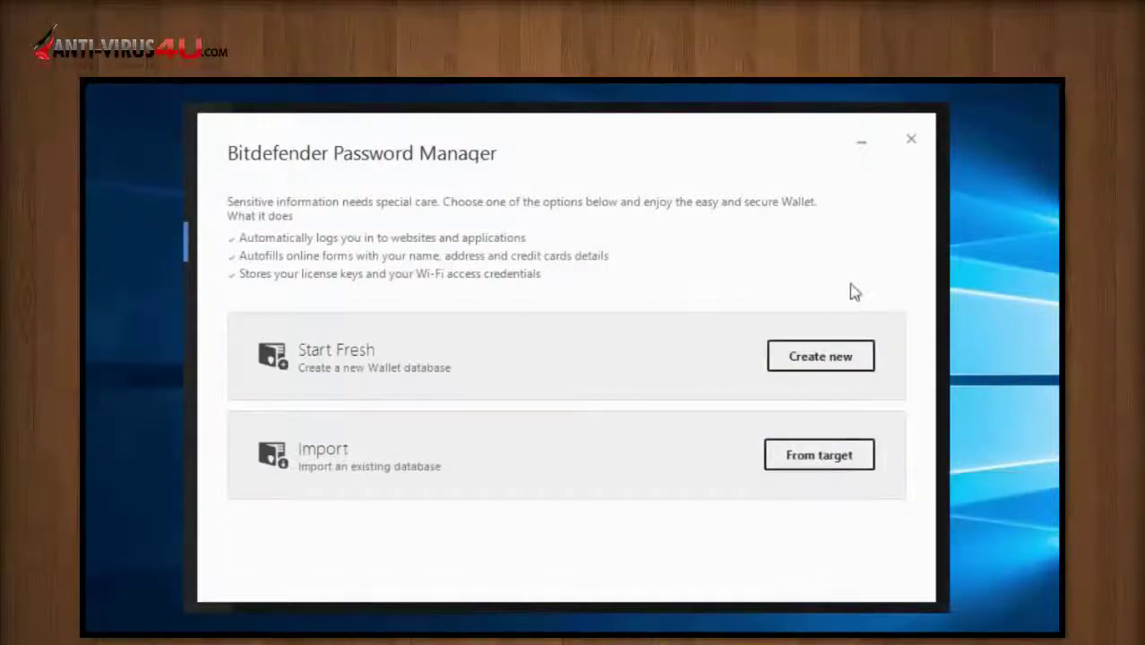
left_click(911, 145)
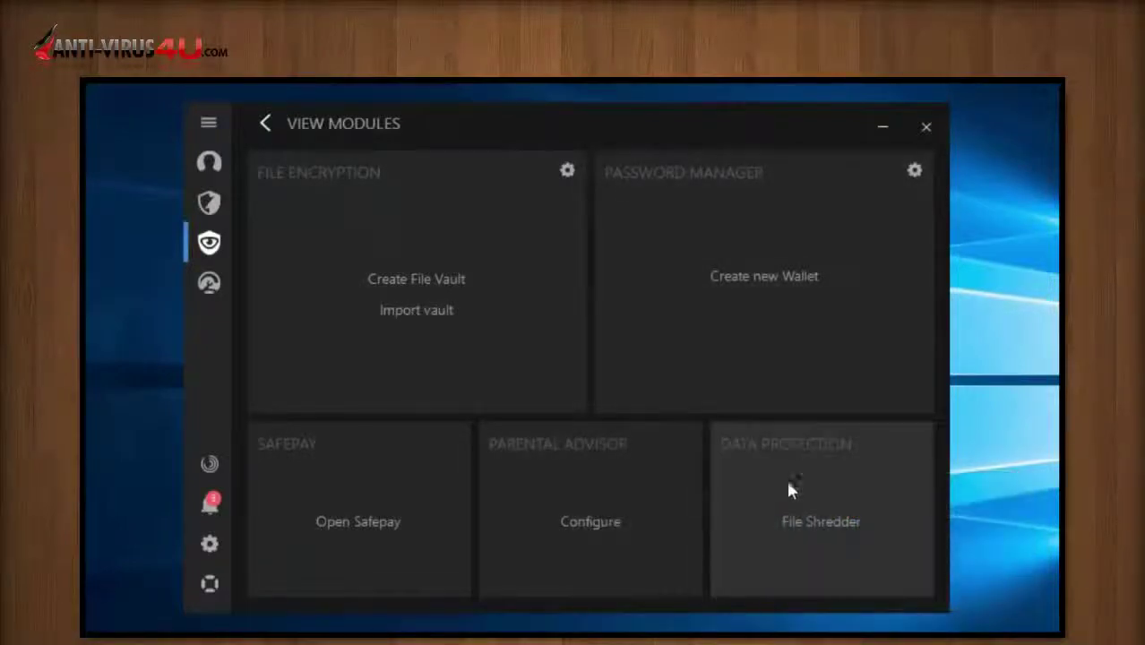
Examine the File Shredder wizard and its folder selection dialog, and exit without shredding anything.
left_click(800, 527)
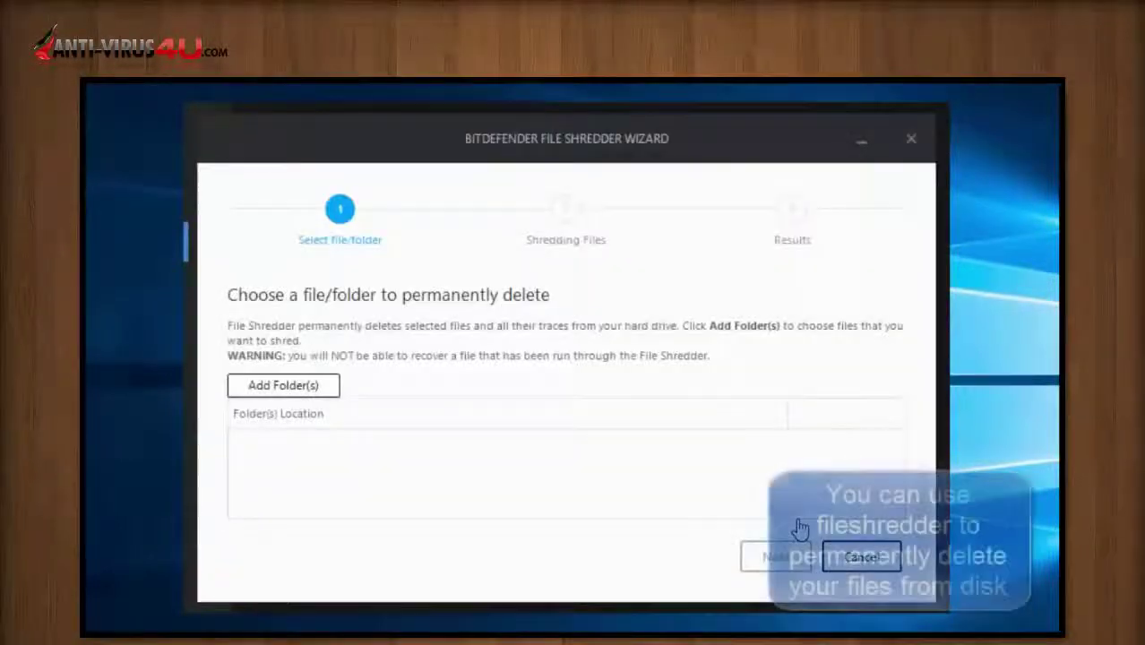
left_click(291, 393)
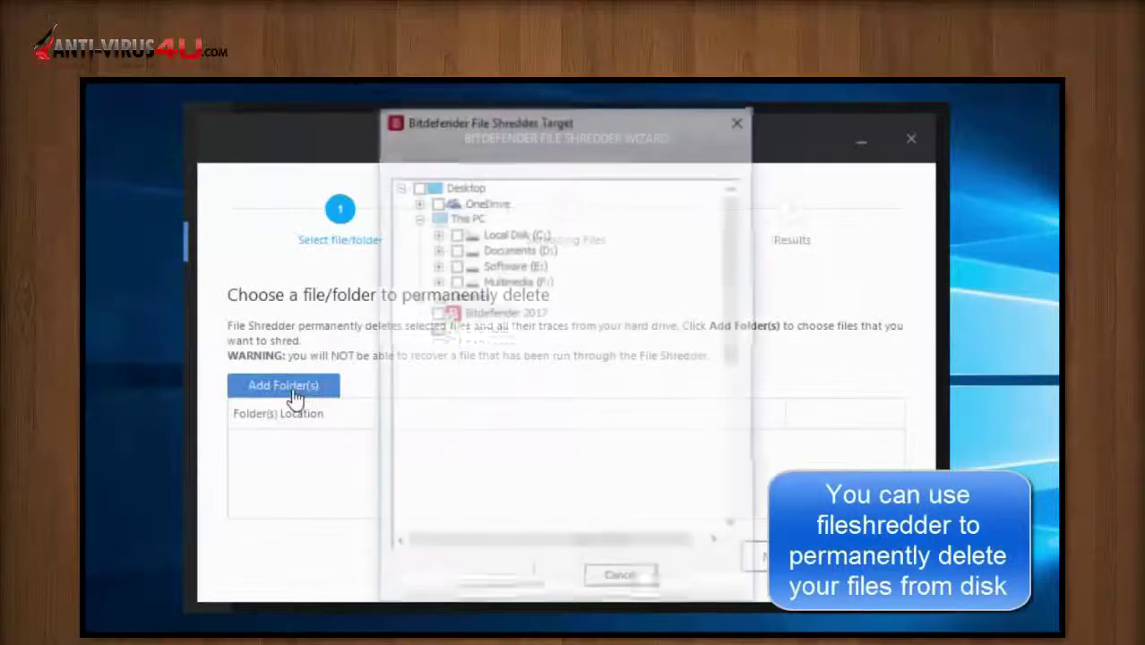
left_click(625, 580)
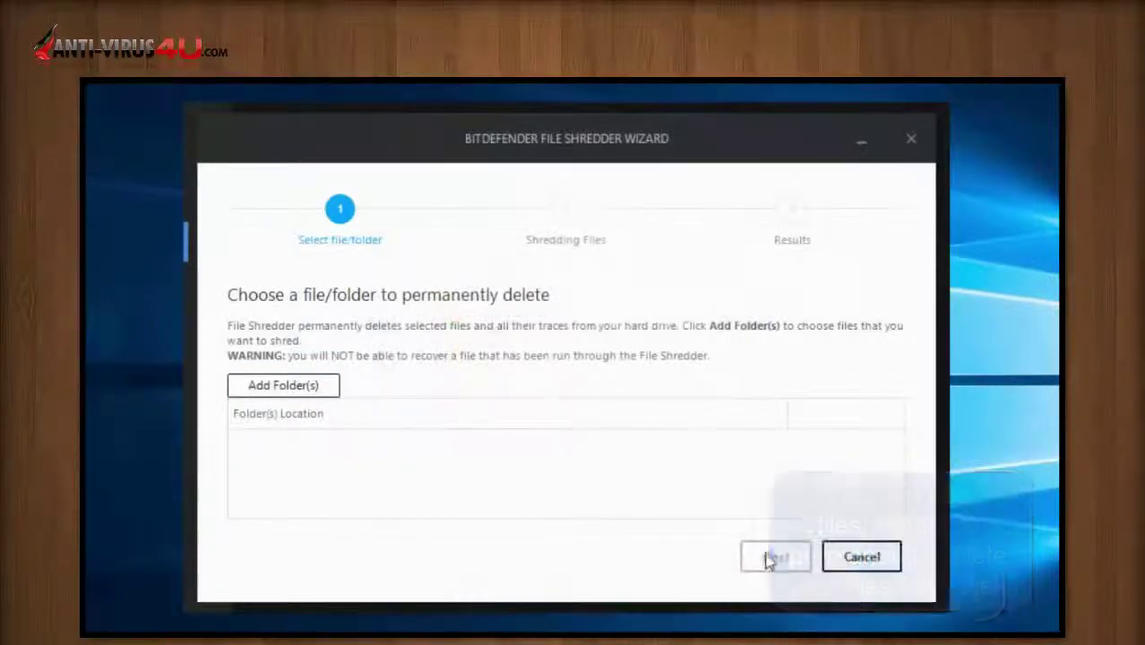
left_click(855, 559)
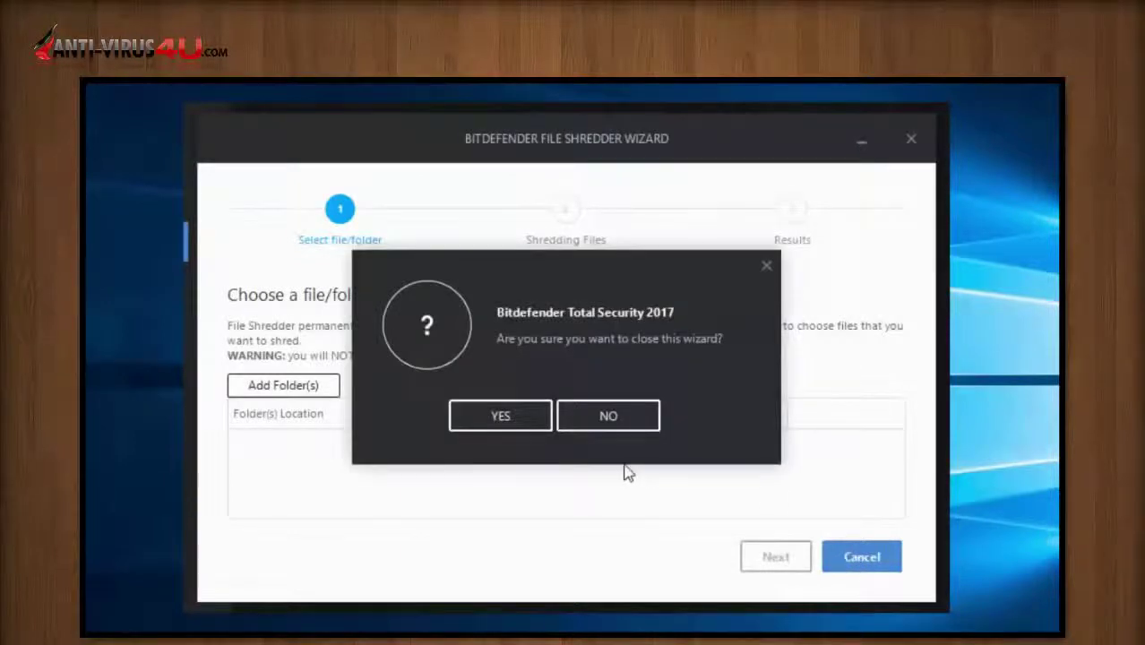
left_click(515, 434)
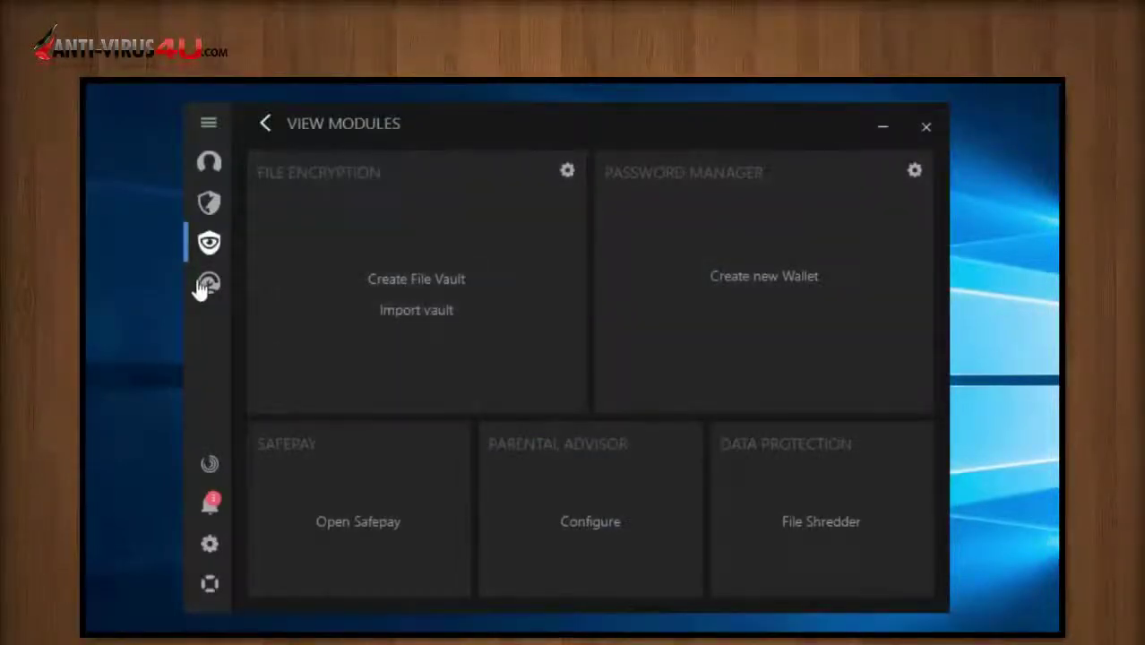
Start the OneClick Optimizer analysis from the optimization tools, stop it early, and close the results summary.
left_click(207, 285)
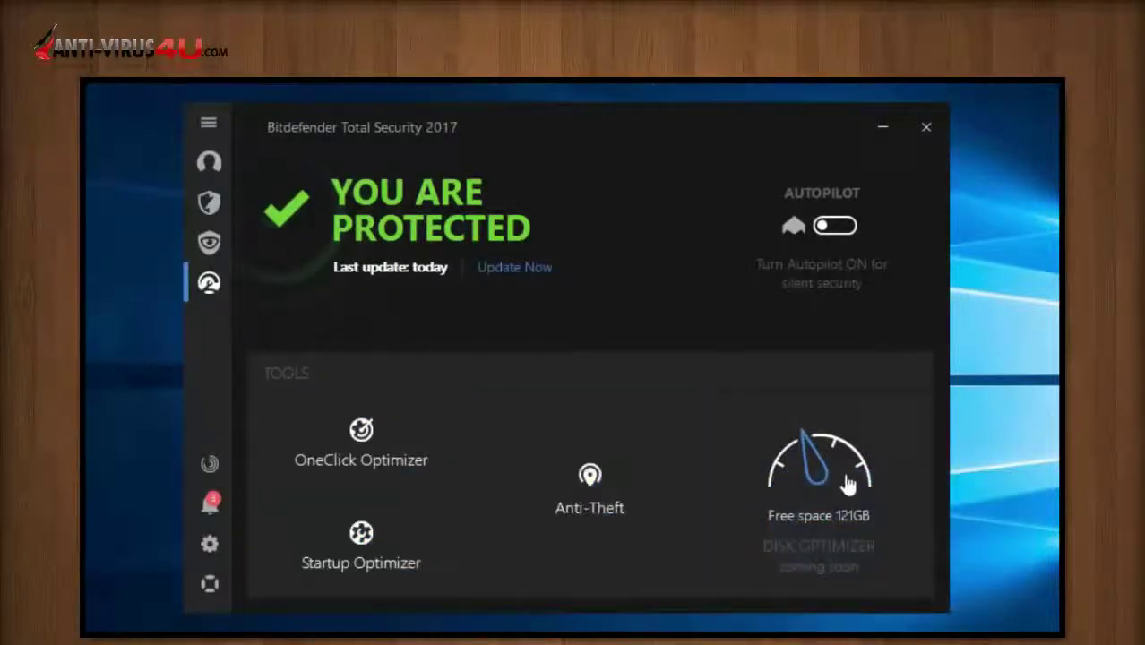
left_click(411, 471)
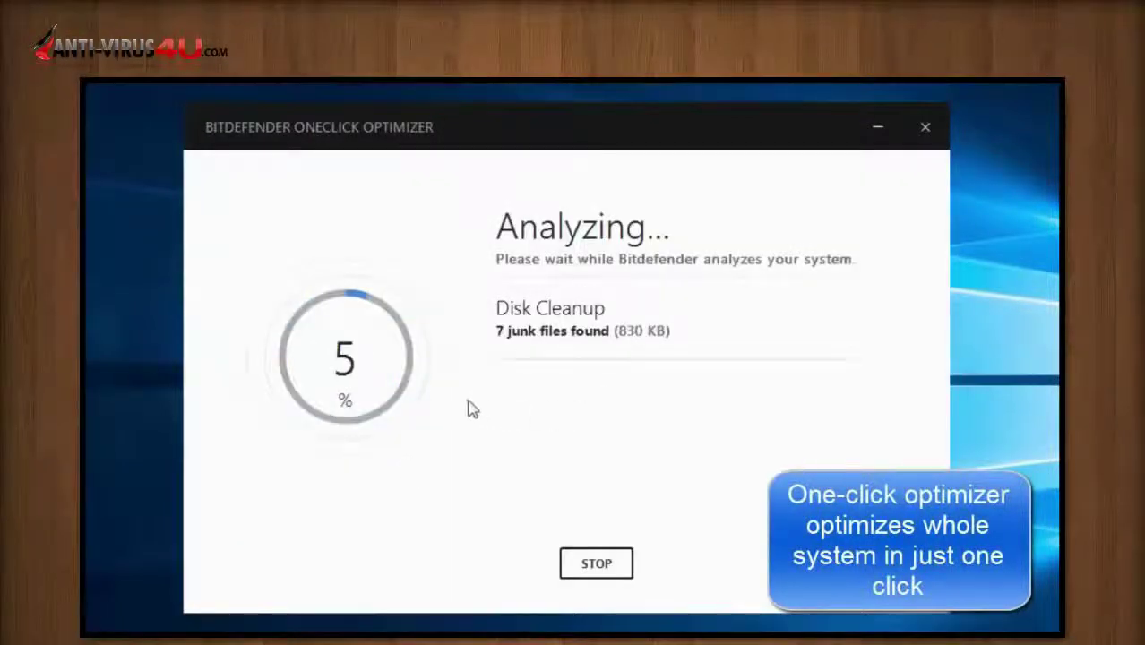
left_click(589, 571)
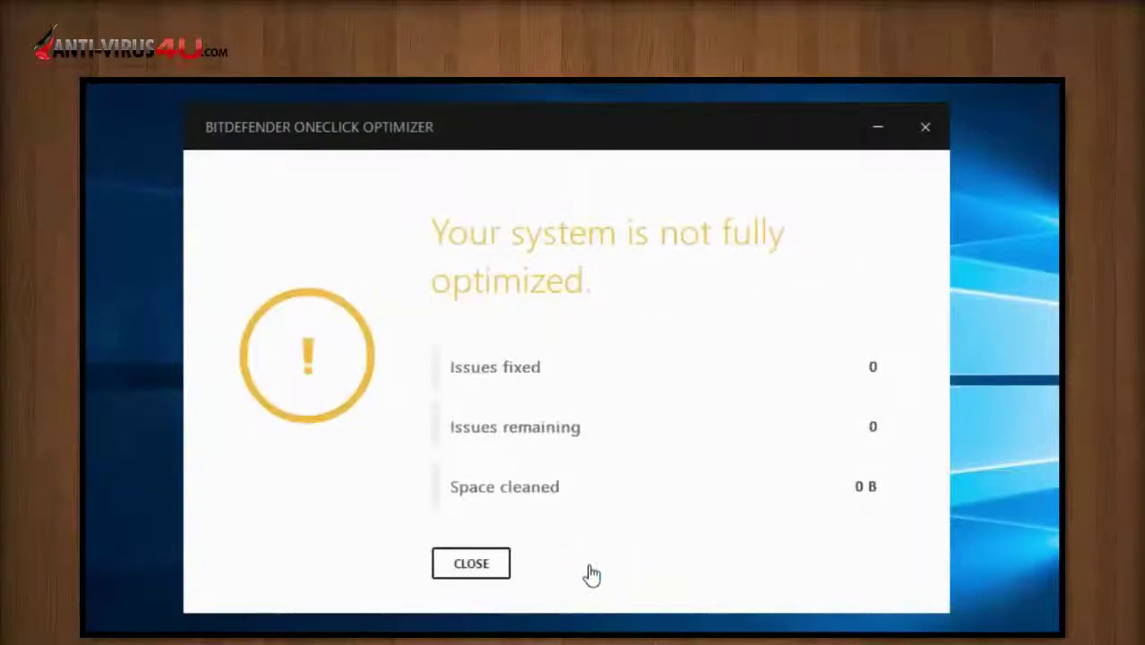
left_click(471, 564)
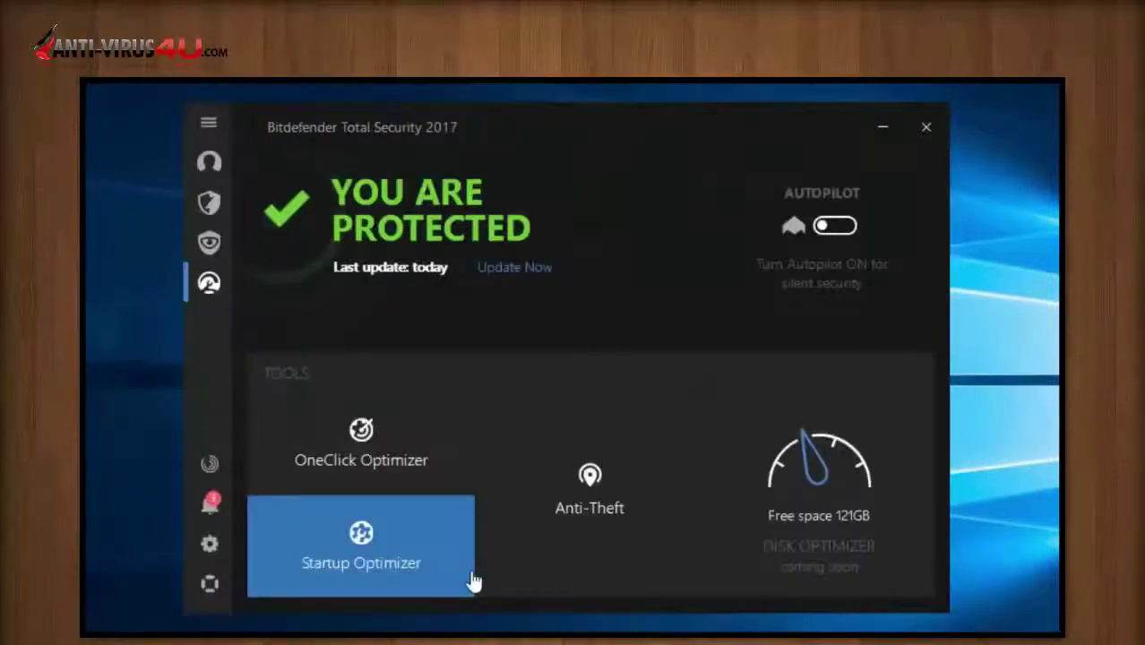
Examine the list of startup applications in Startup Optimizer, and cancel without changing any.
left_click(372, 571)
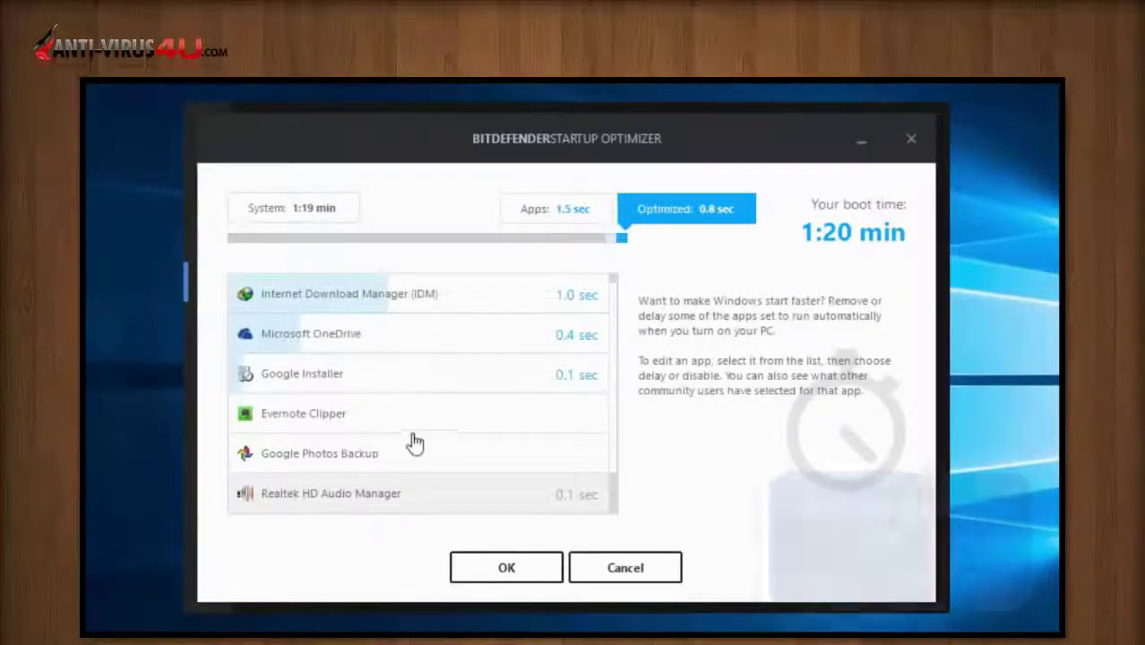
scroll(615, 376, "down", 1)
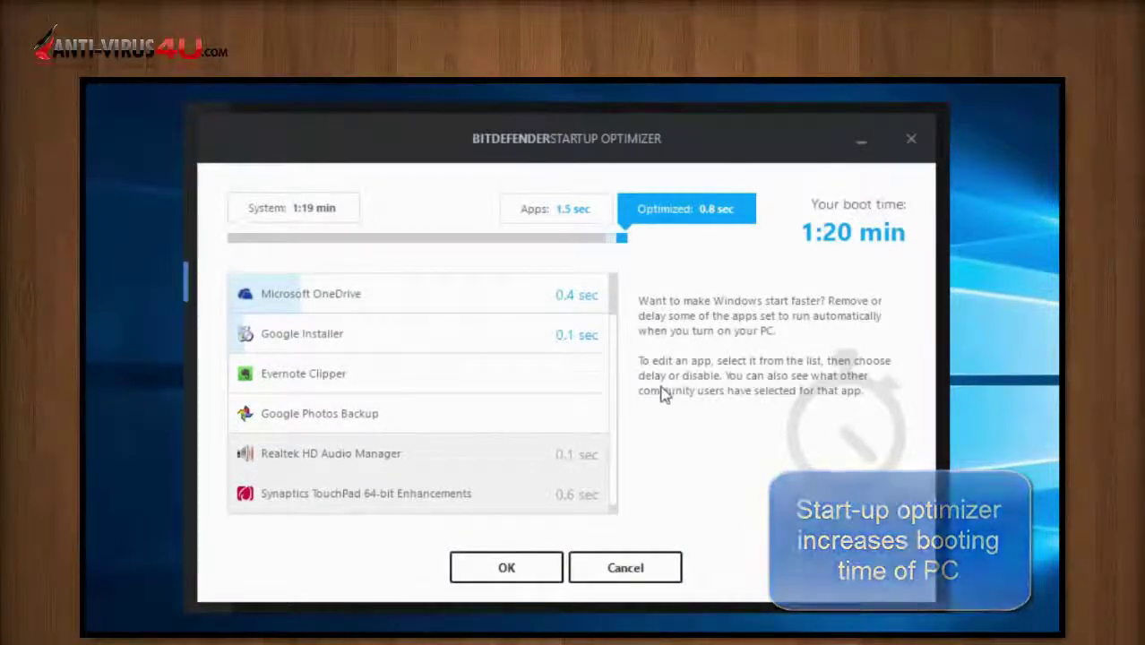
left_click(606, 567)
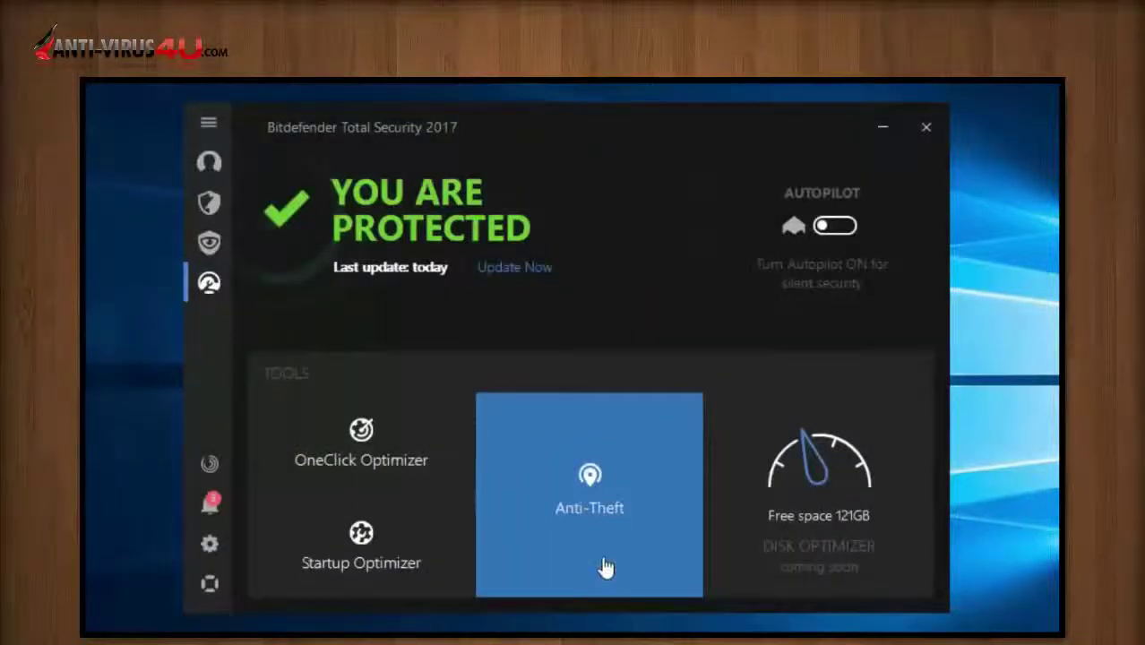
Open the Security Report and examine its Protection, Privacy and Optimization sections.
left_click(209, 464)
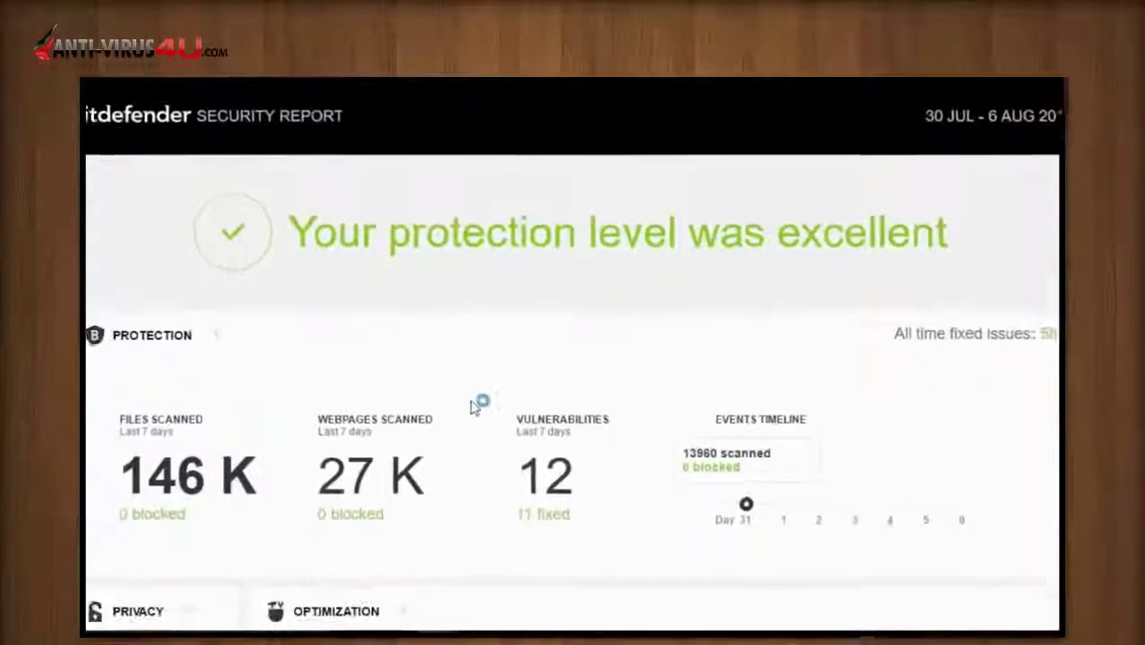
scroll(480, 394, "down", 2)
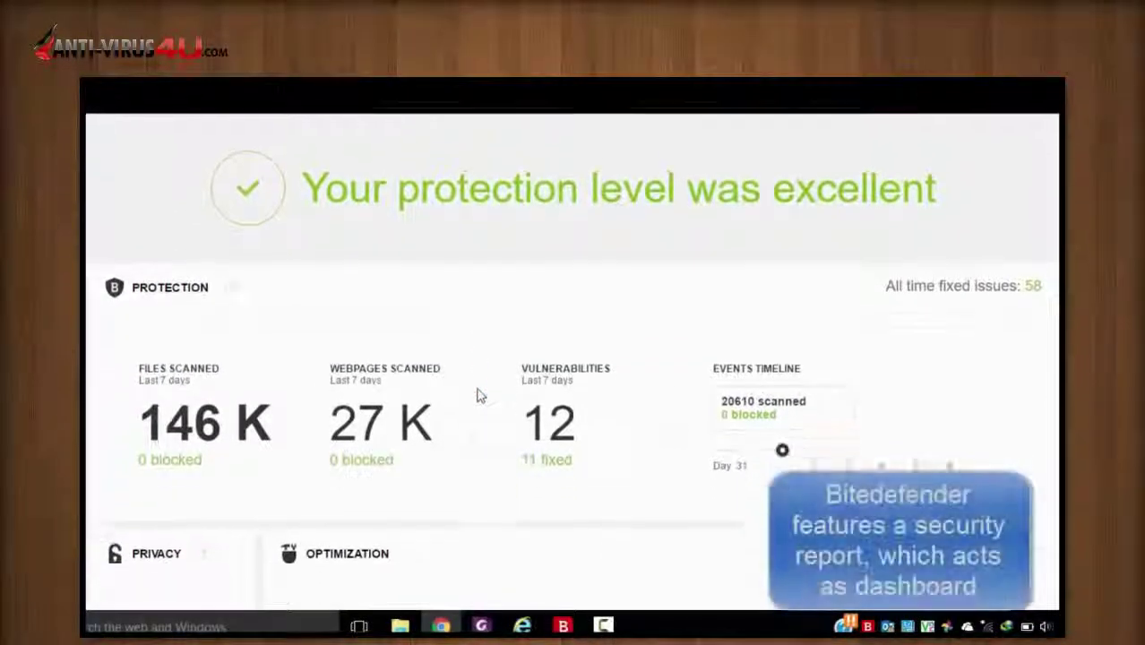
scroll(480, 395, "down", 2)
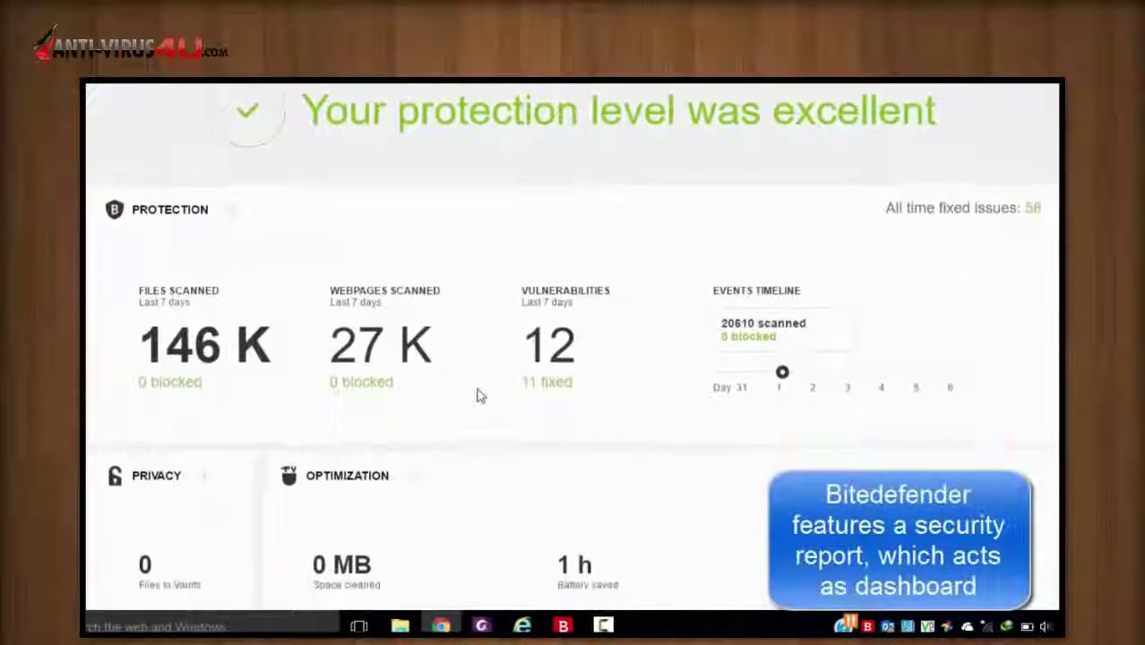
scroll(480, 394, "down", 2)
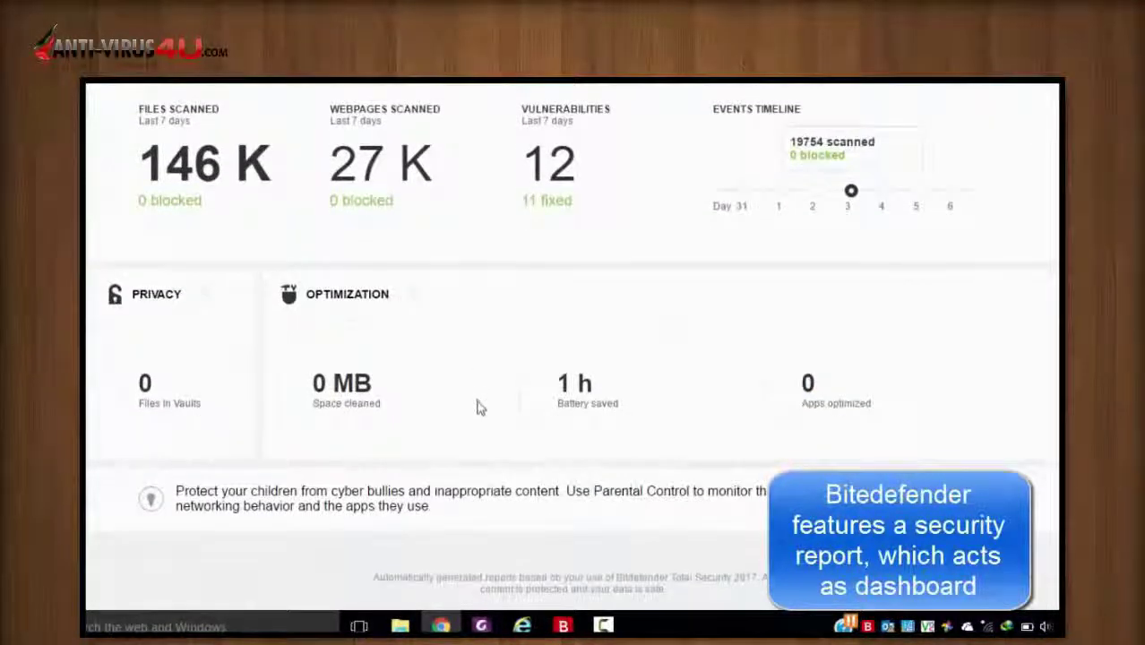
scroll(480, 407, "up", 2)
scroll(480, 407, "down", 1)
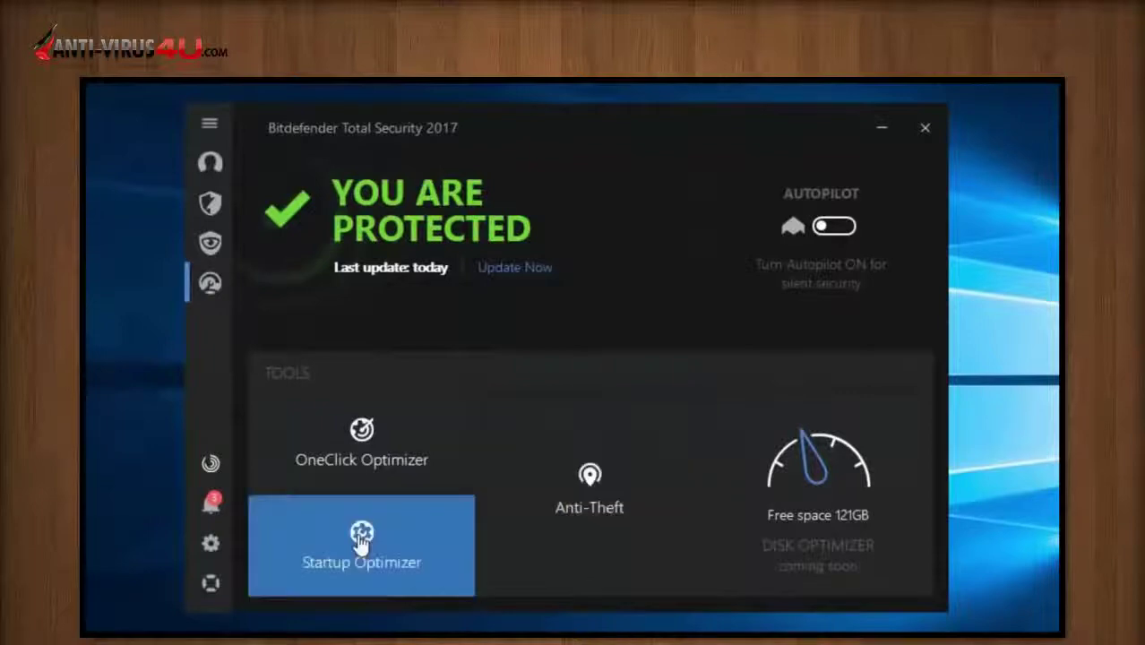
Review the notifications in the Critical, All, Warning and Information categories.
left_click(215, 507)
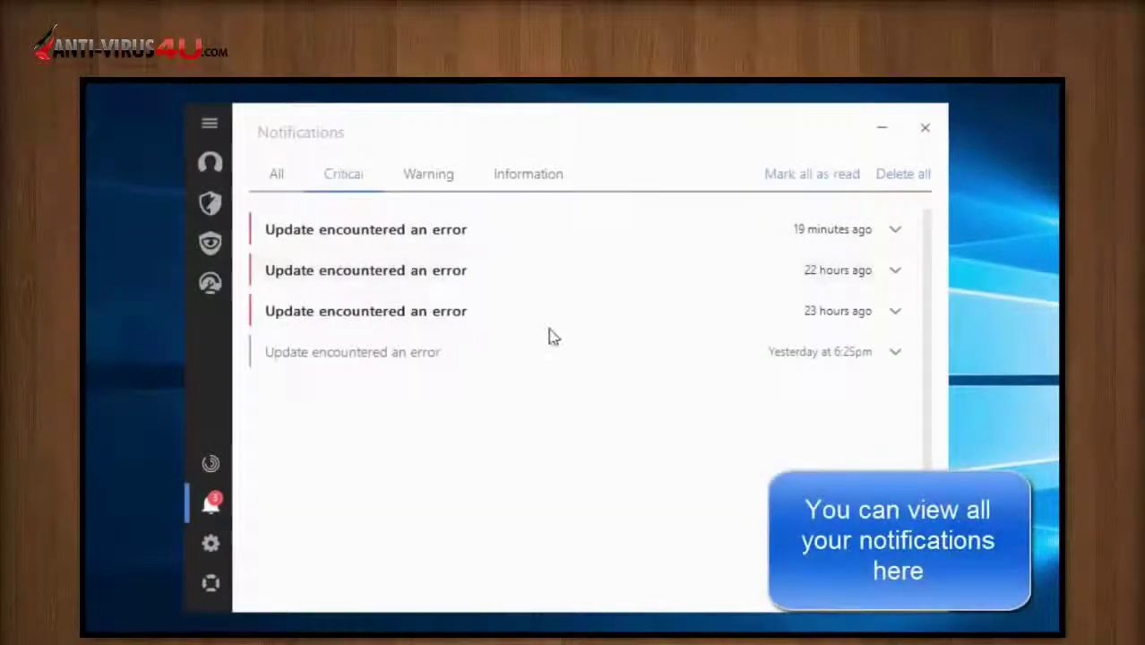
left_click(282, 179)
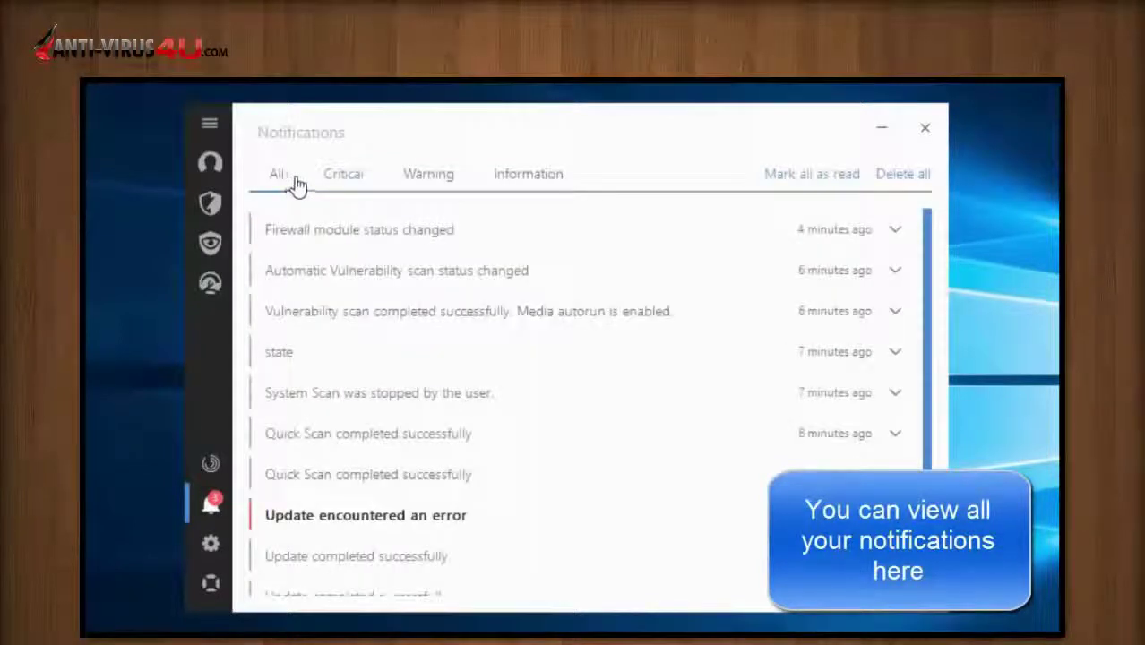
left_click(411, 184)
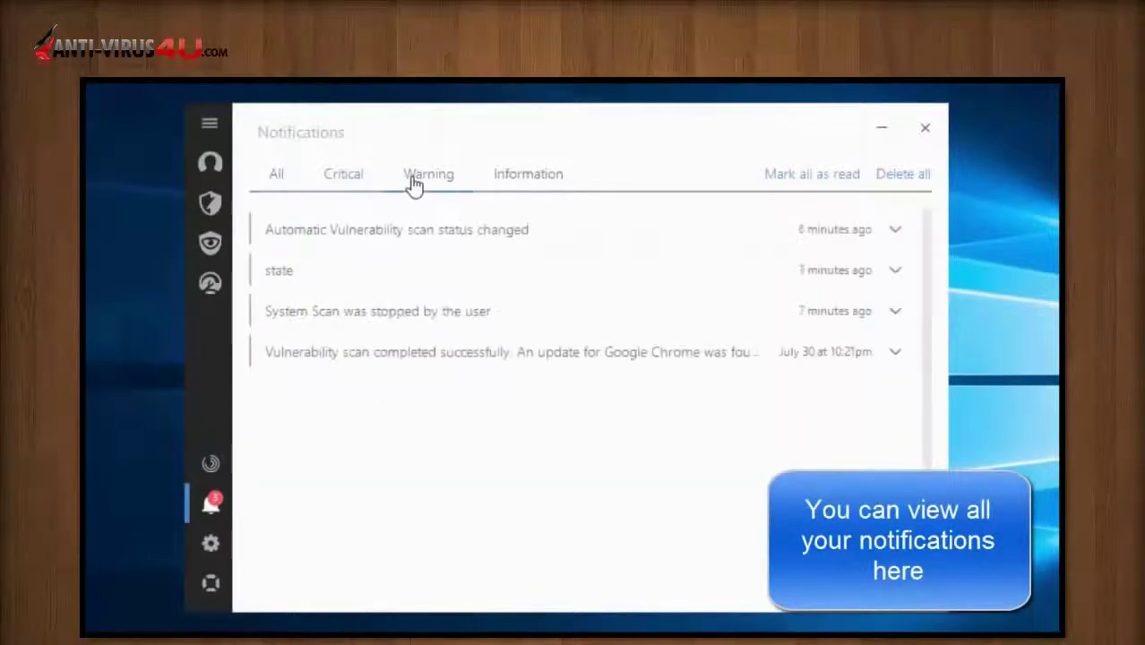
left_click(515, 188)
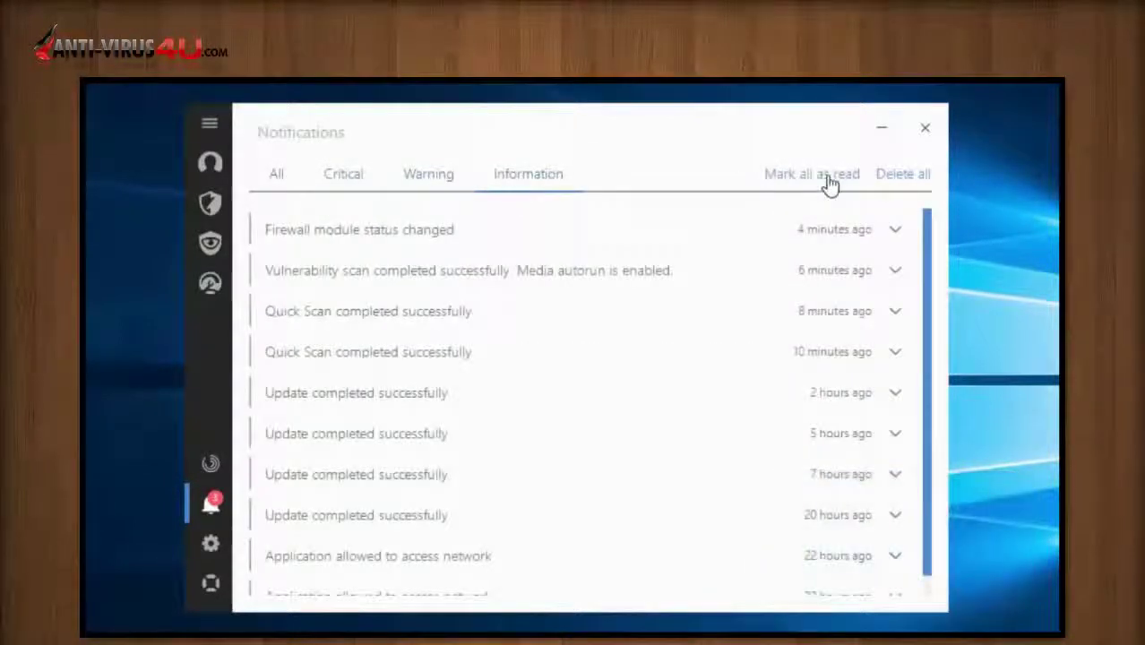
Delete all notifications in the Critical category and confirm the deletion.
left_click(326, 172)
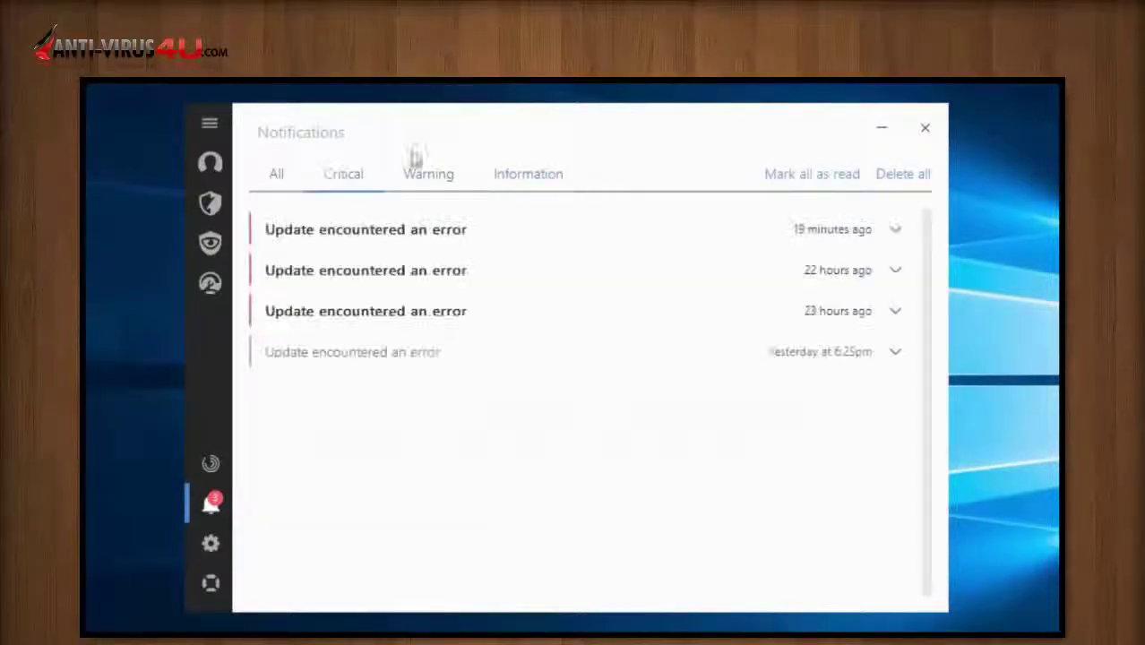
left_click(894, 185)
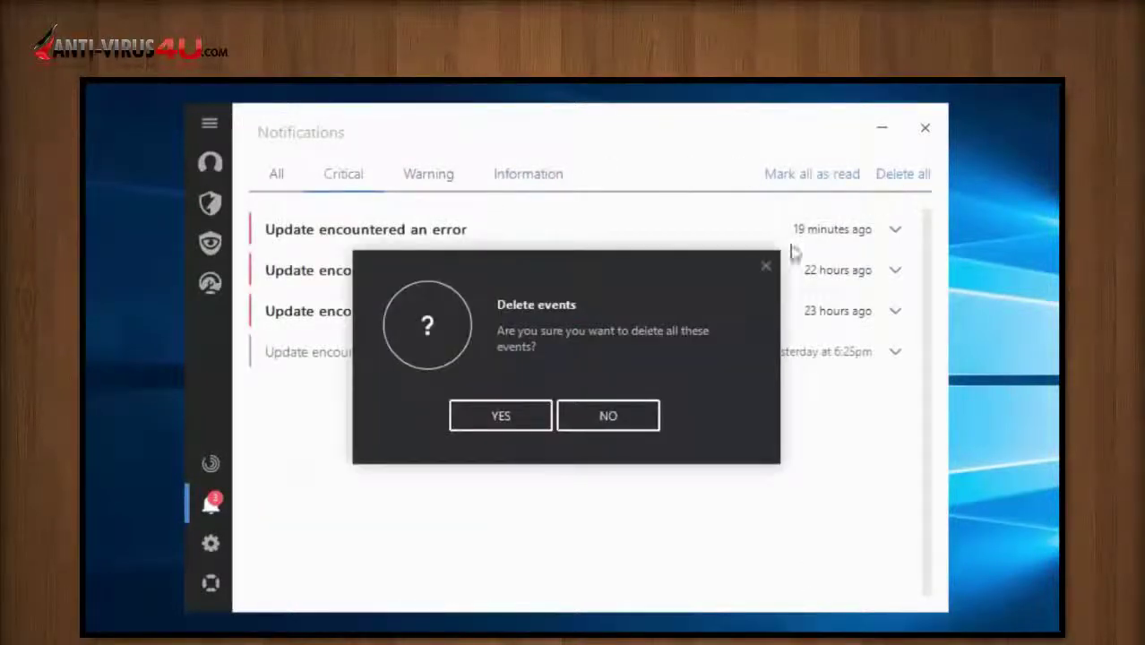
left_click(524, 422)
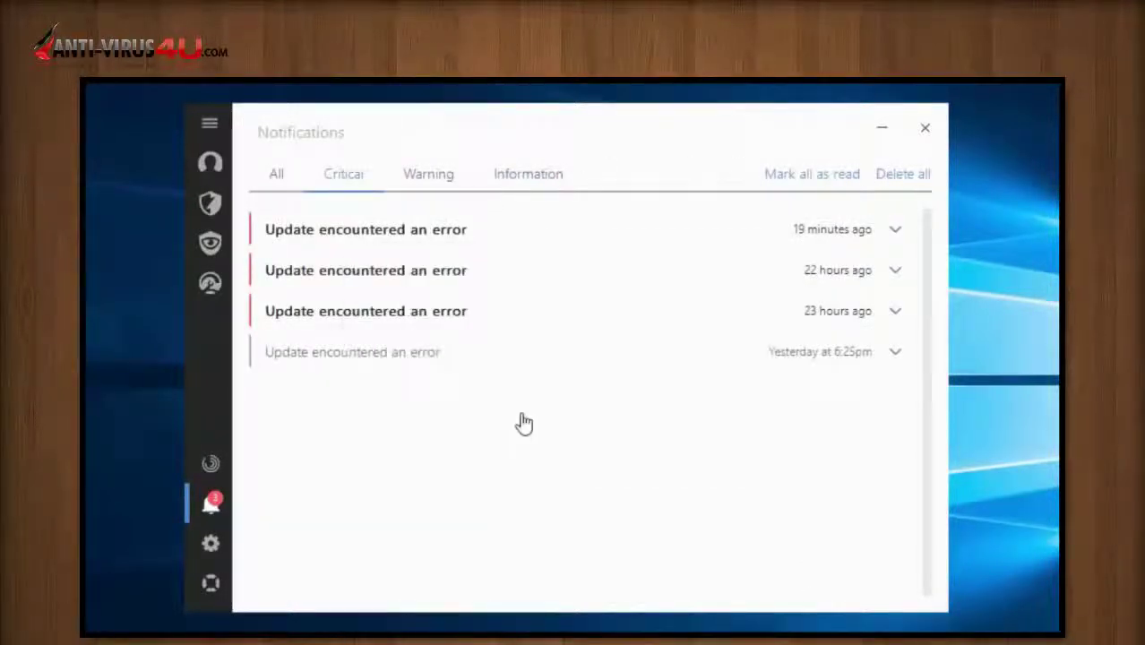
View the General and Advanced pages of the program settings.
left_click(209, 542)
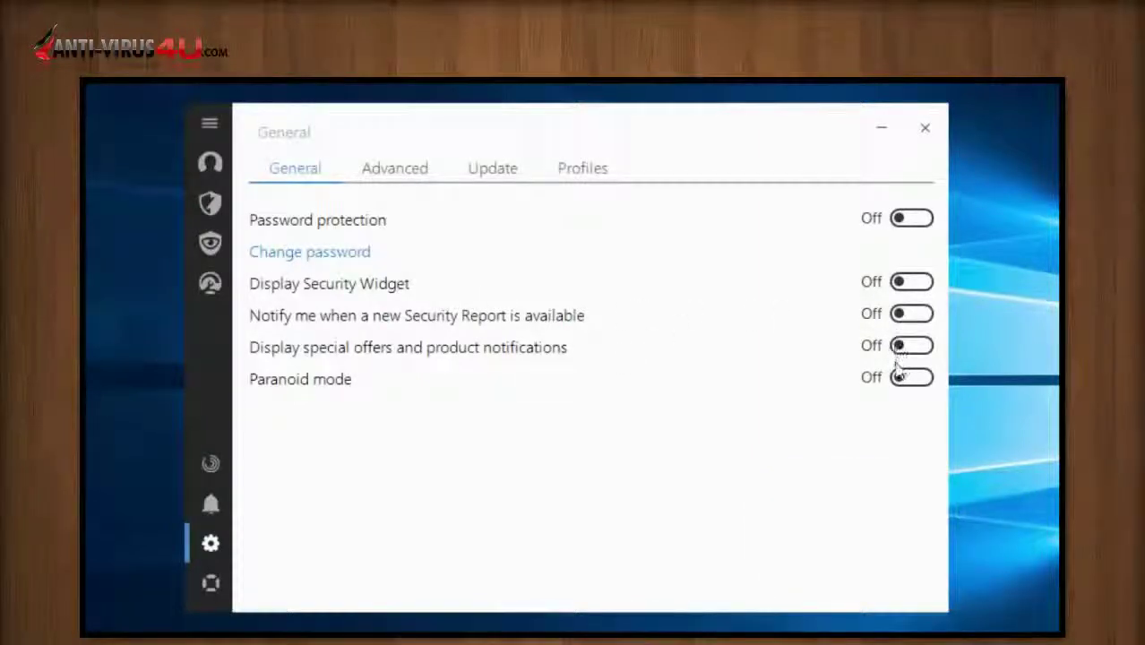
left_click(391, 174)
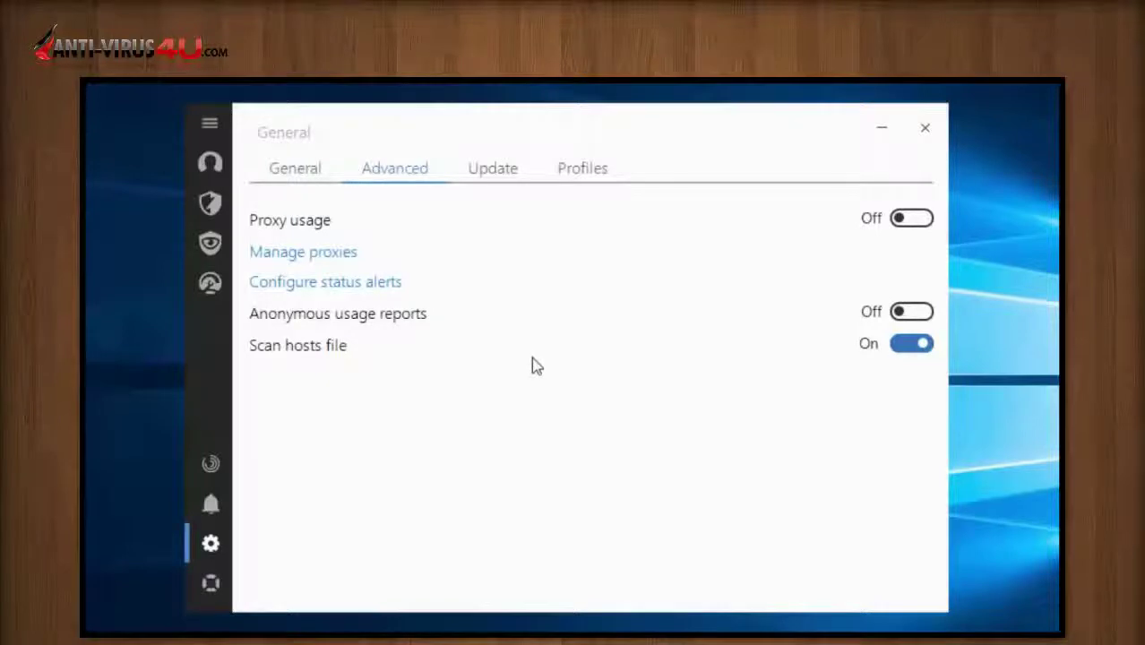
Disable Automatic Update for 5 minutes in the update settings.
left_click(501, 179)
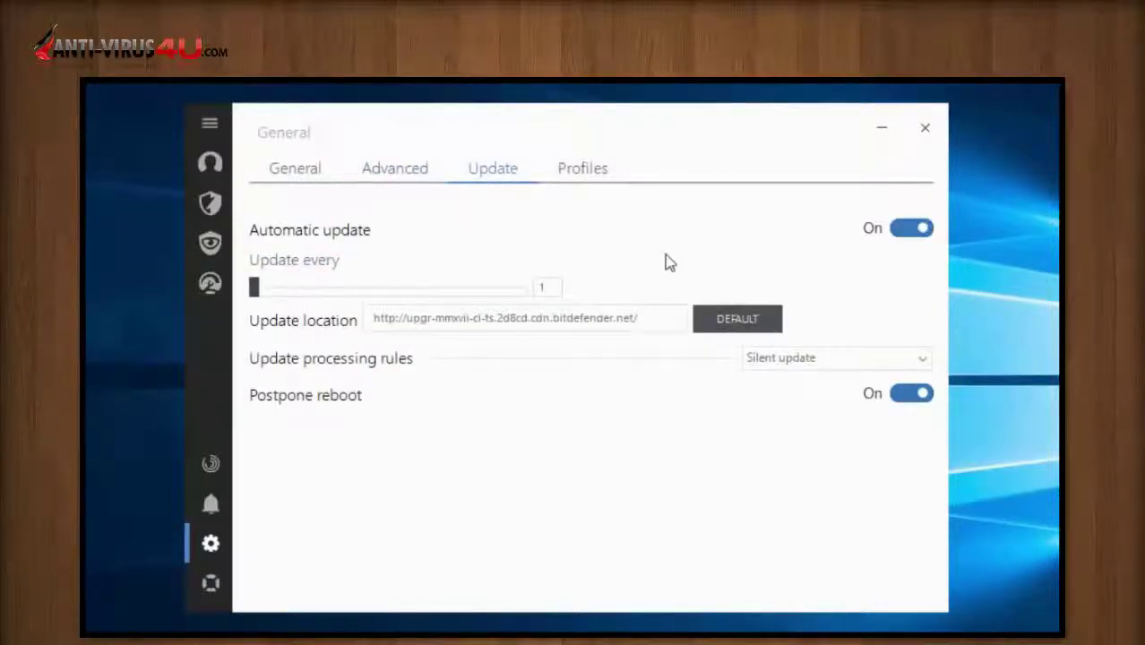
left_click(901, 233)
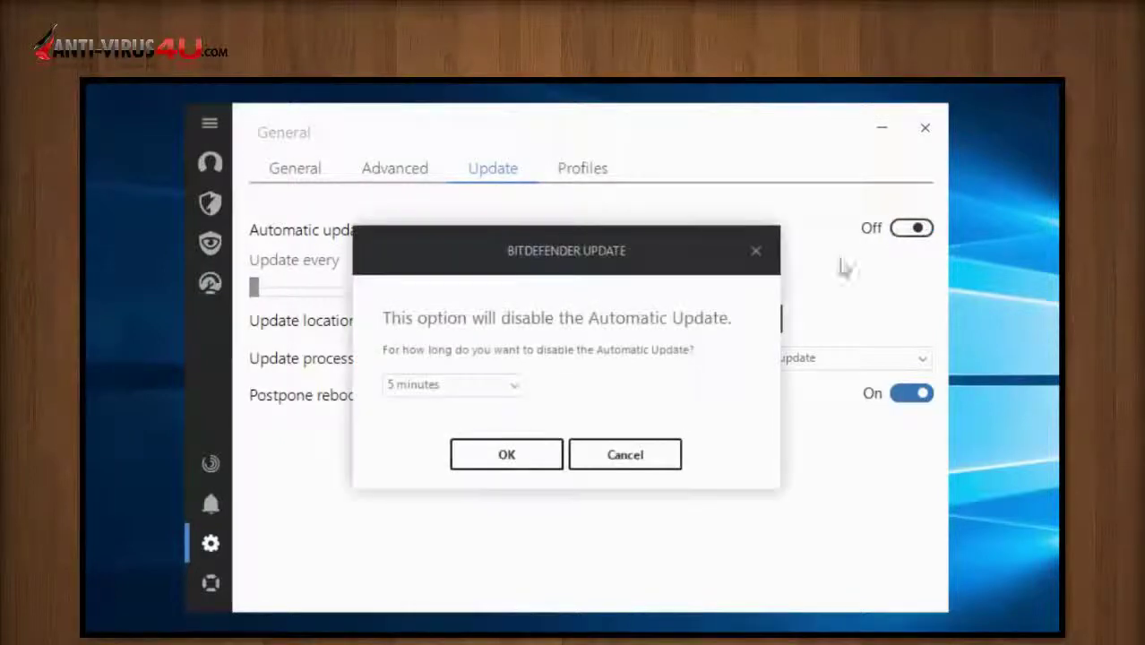
left_click(490, 454)
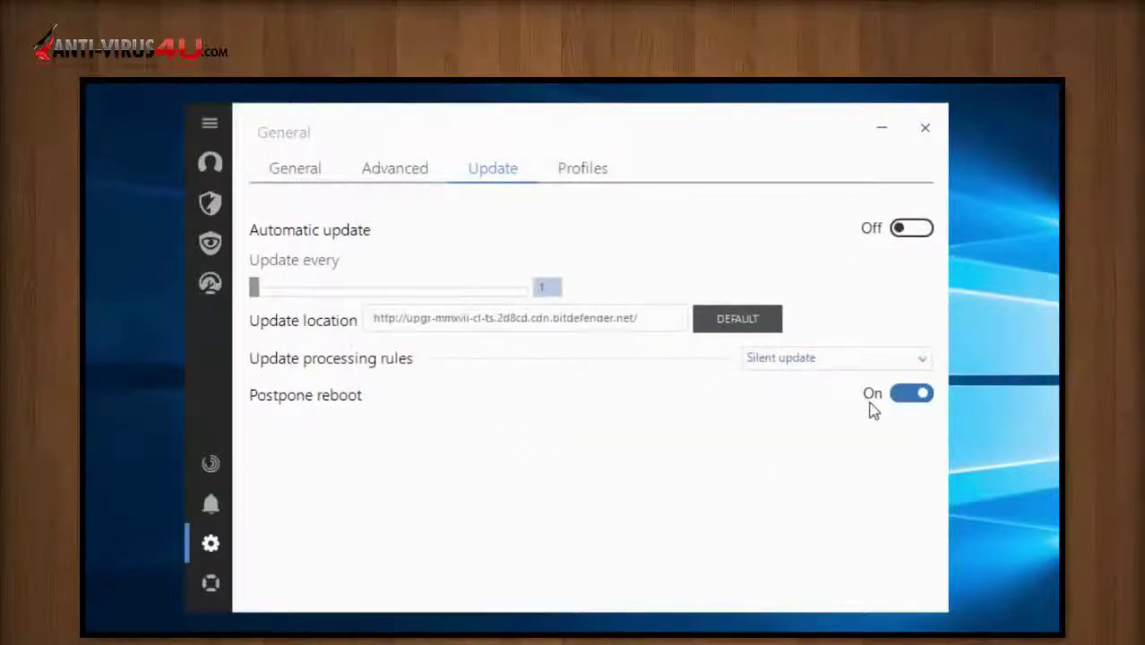
Turn on Profiles in the settings and view the Work Profile options, cancelling them without changes.
left_click(598, 176)
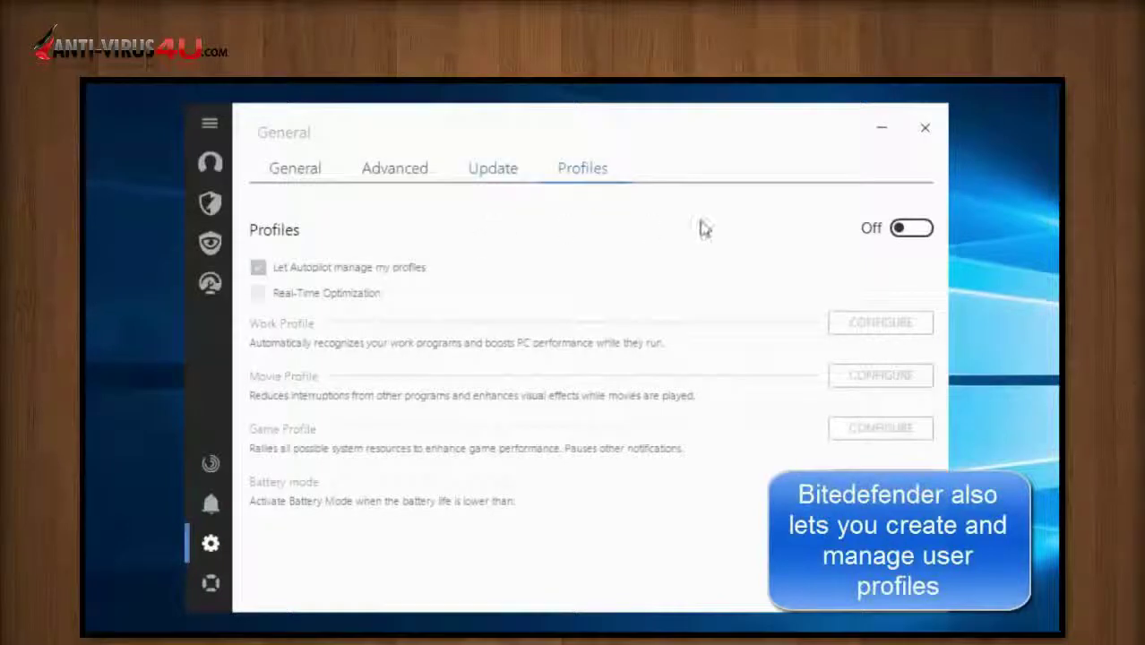
left_click(918, 228)
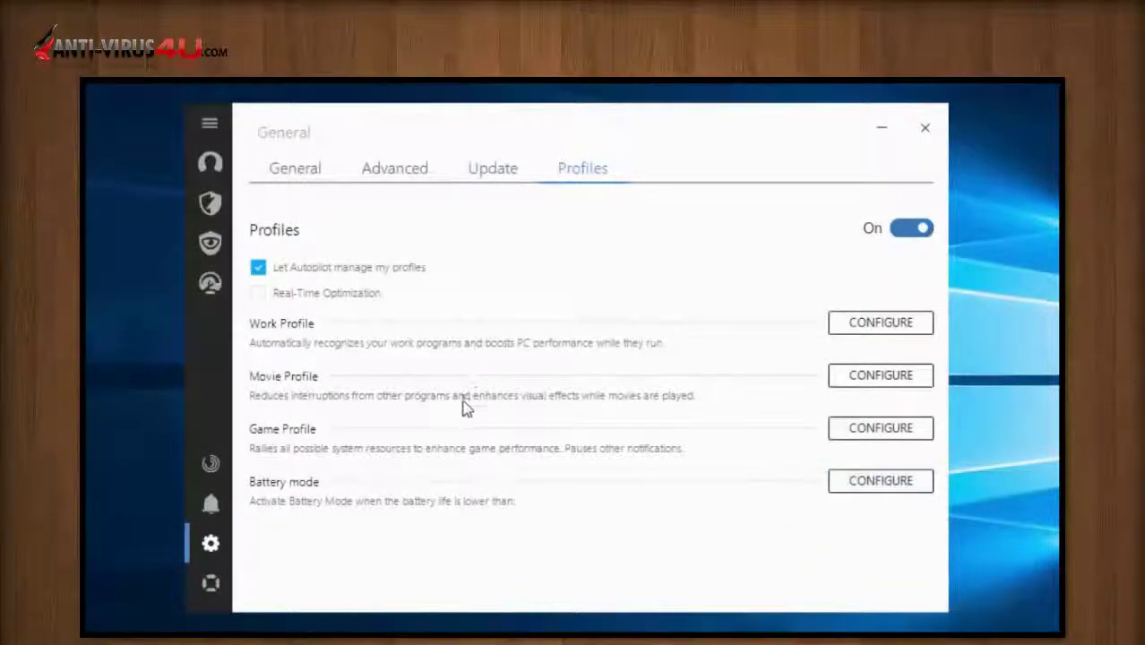
left_click(843, 330)
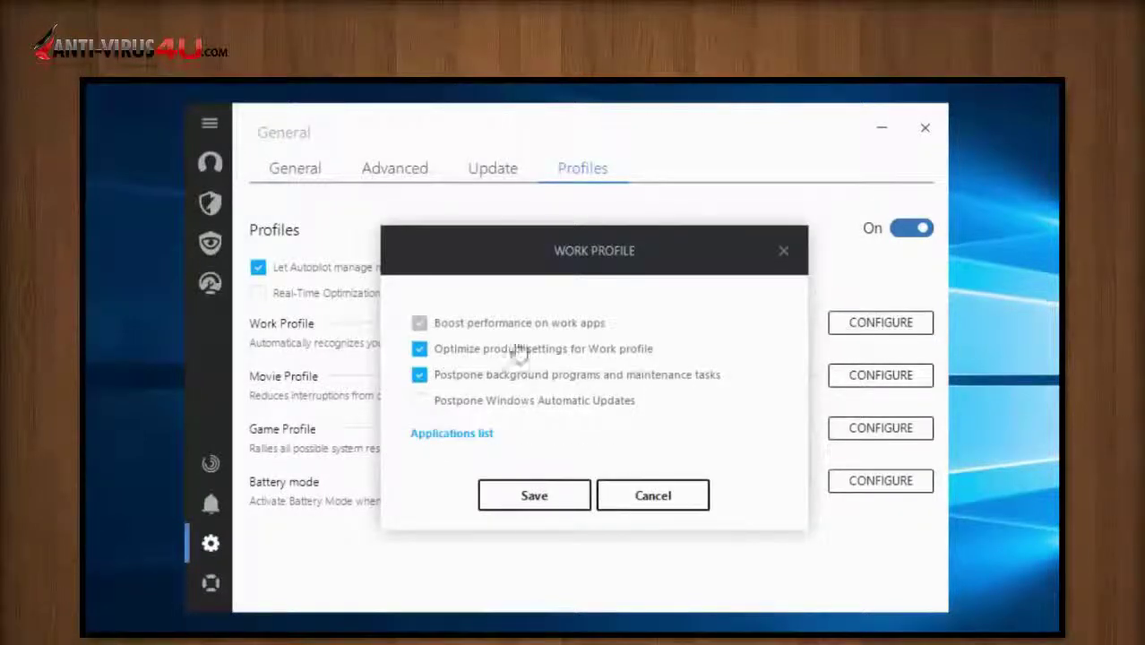
left_click(651, 494)
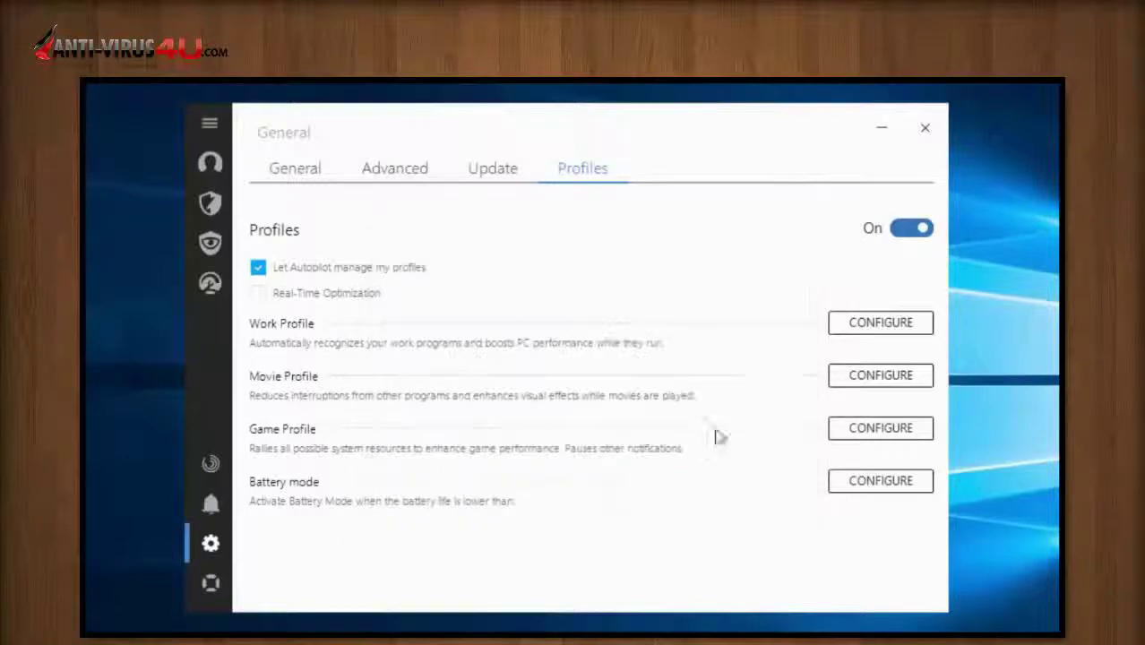
View the Movie Profile options, cancelling them without changes, and turn off Profiles.
left_click(862, 375)
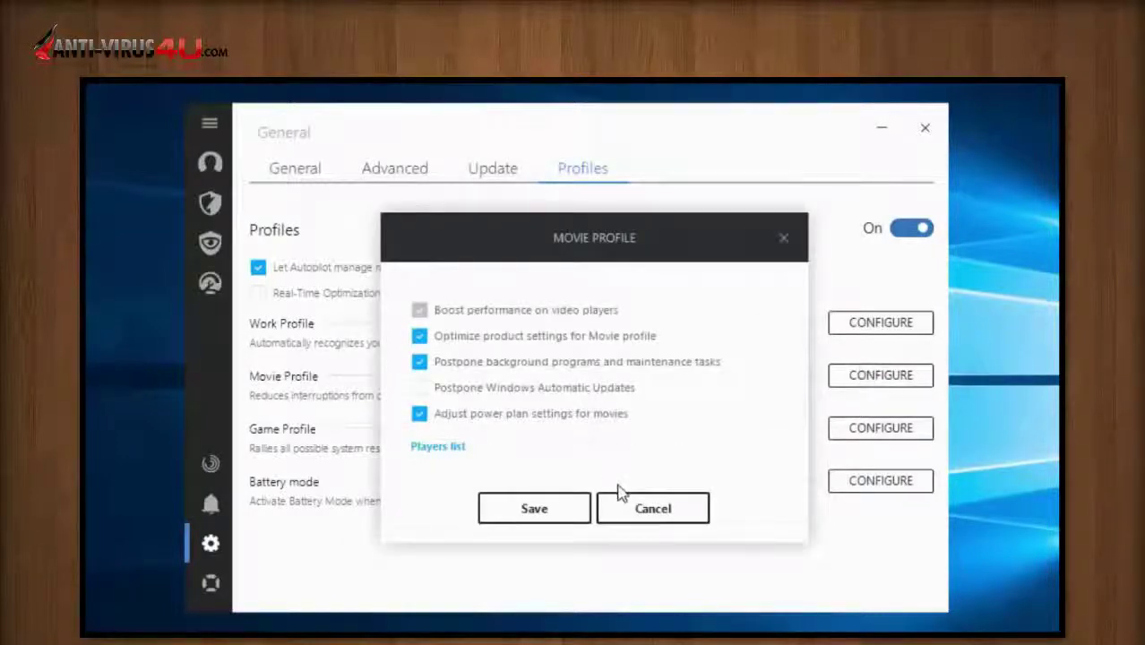
left_click(657, 510)
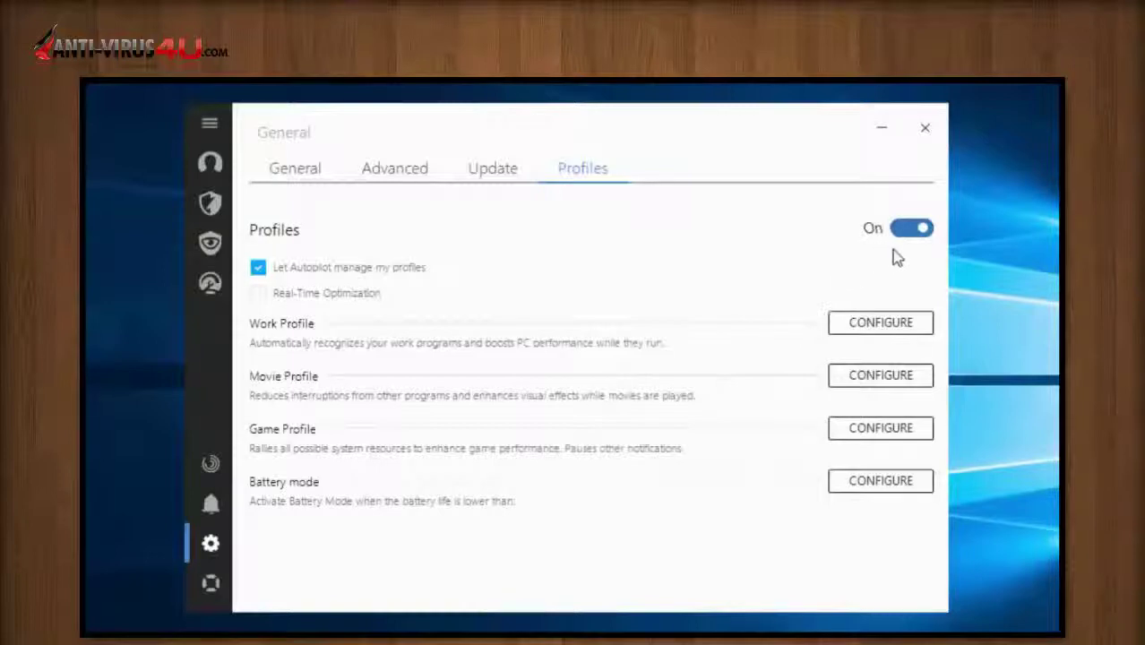
left_click(907, 230)
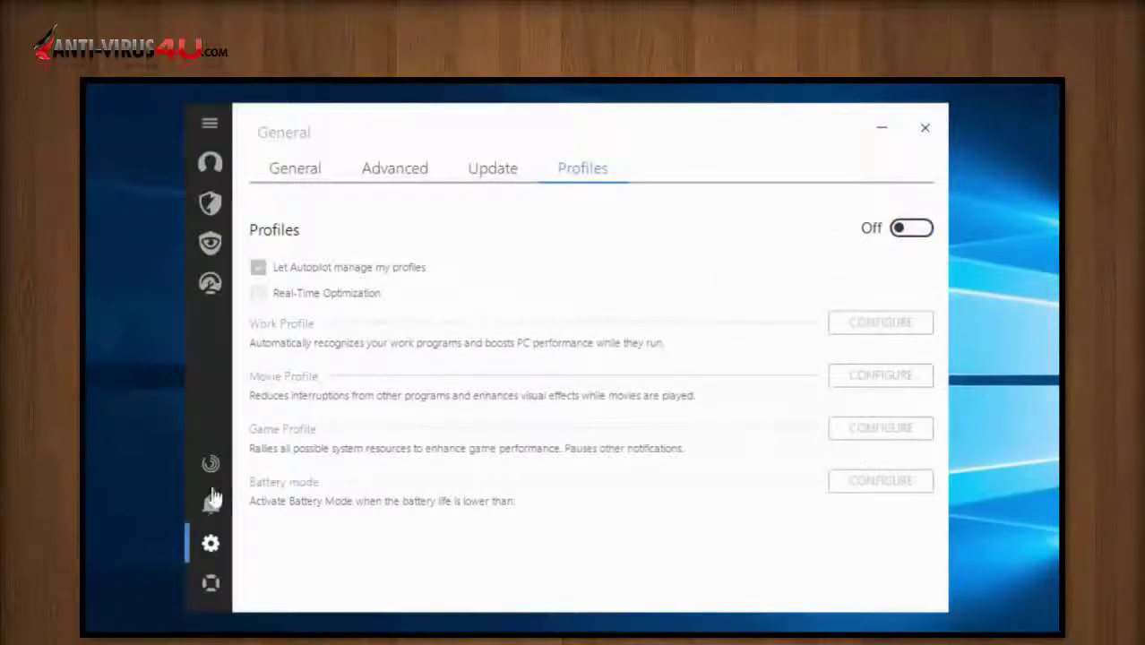
View the Contact Support page and the Account Info page with the subscription details.
left_click(212, 585)
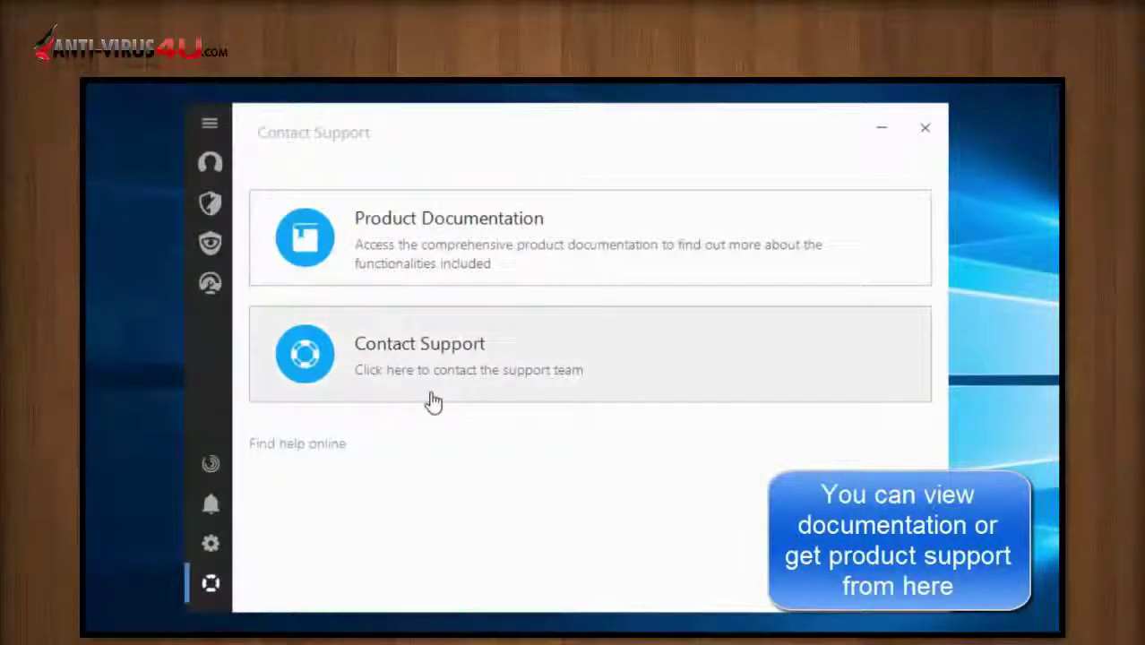
left_click(215, 130)
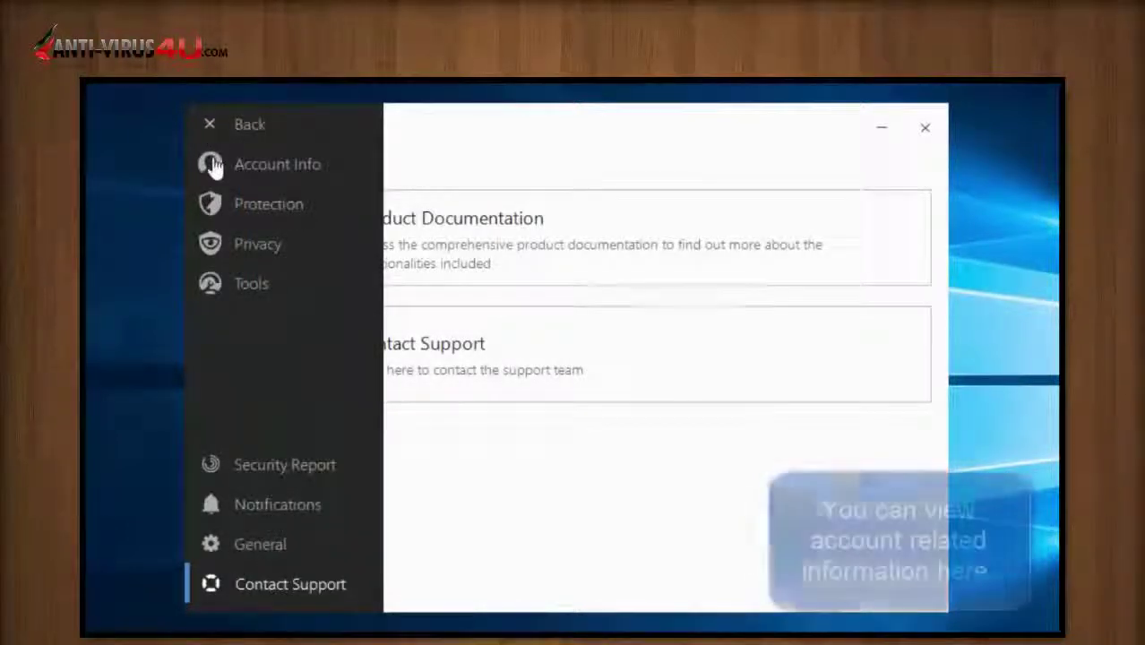
left_click(211, 164)
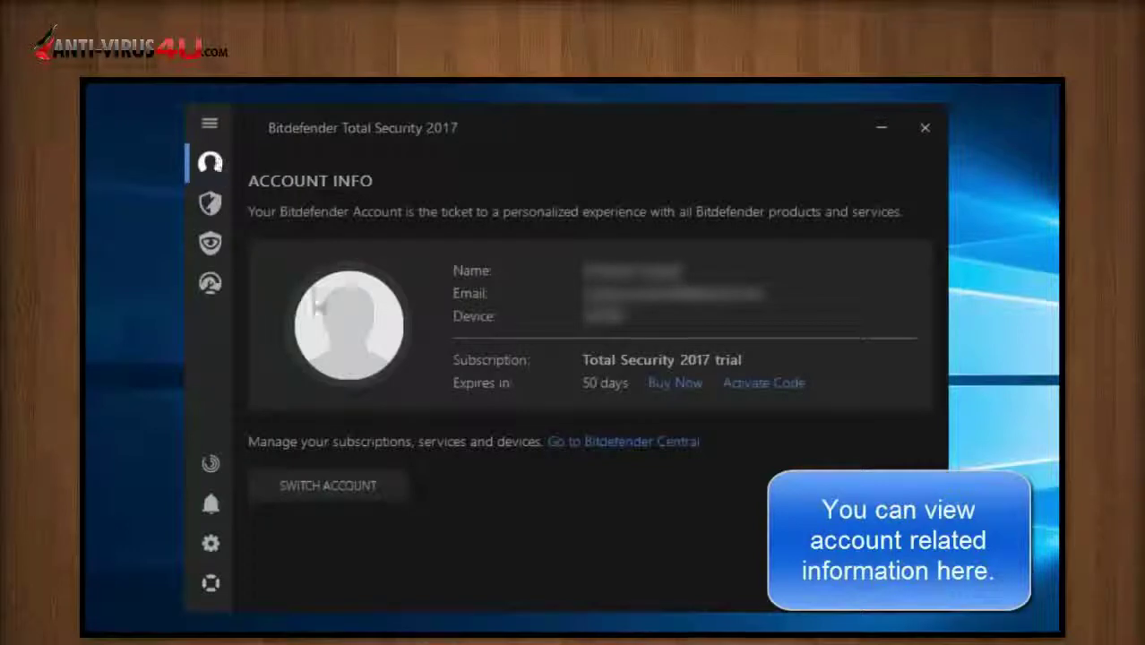